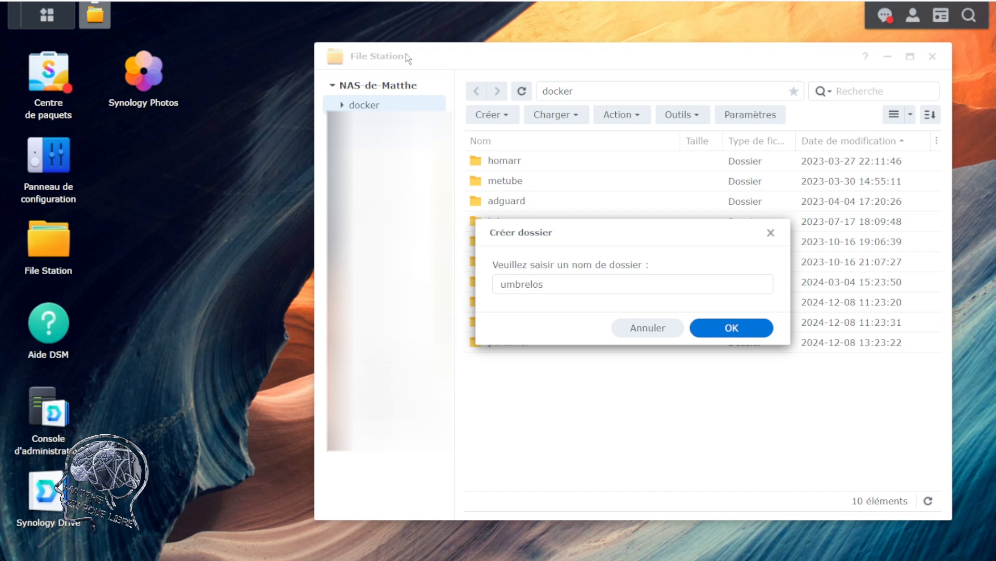
Step: Create the umbrelos folder inside the docker shared folder
{"action": "left_click", "coordinate": [748, 331]}
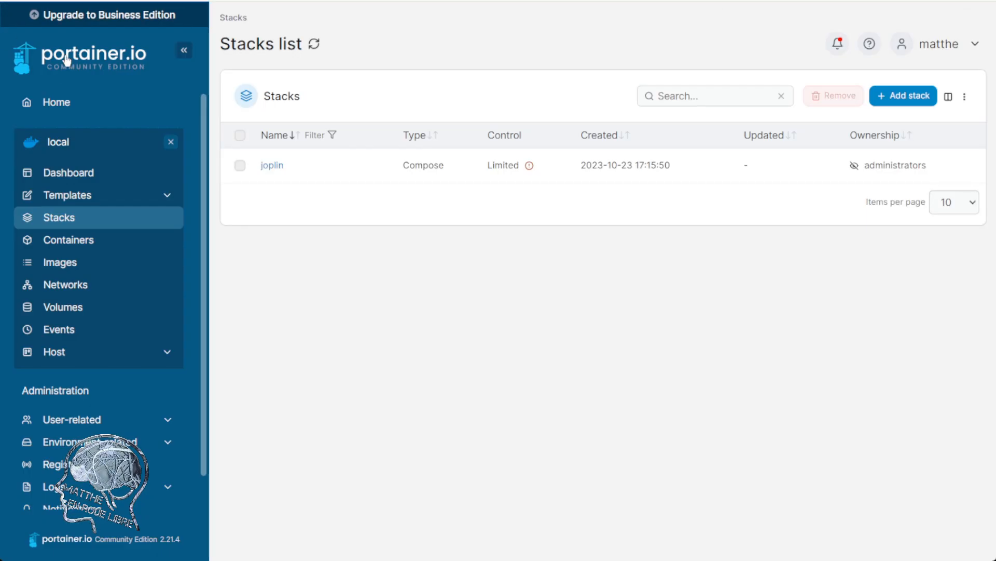
Step: Switch to Portainer and start a new stack named umbrelos in the local environment
{"action": "left_click", "coordinate": [66, 61]}
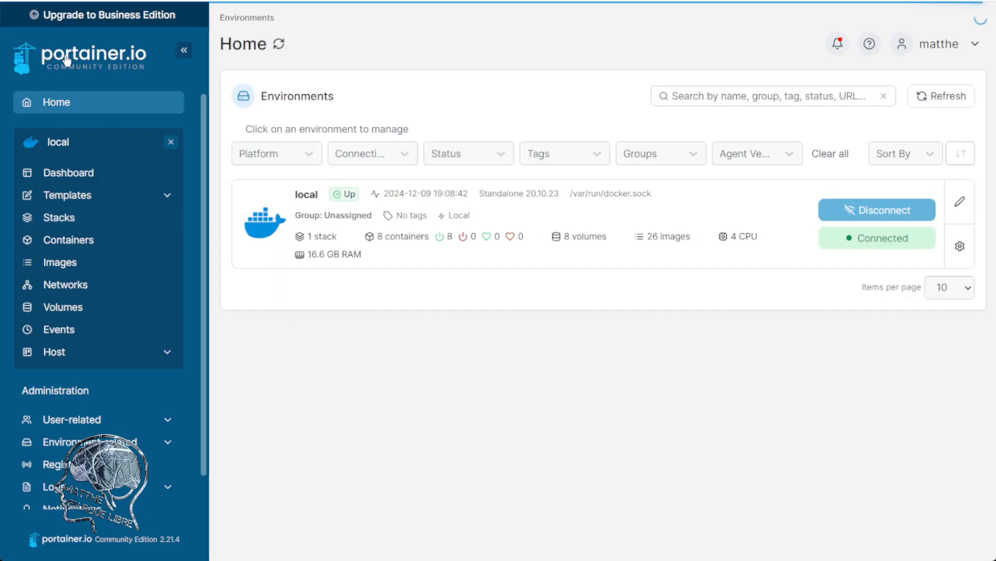
{"action": "left_click", "coordinate": [301, 194]}
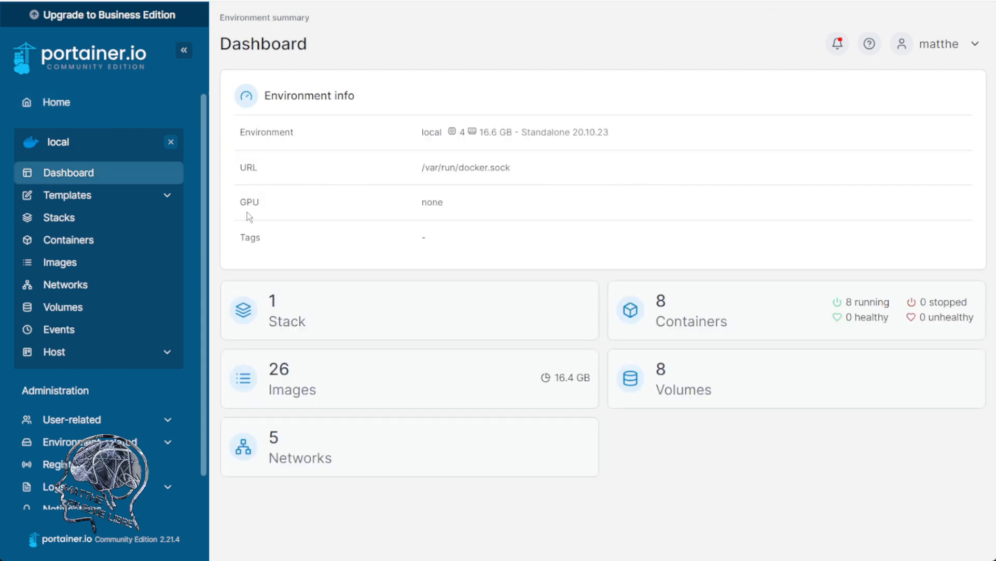
{"action": "left_click", "coordinate": [67, 218]}
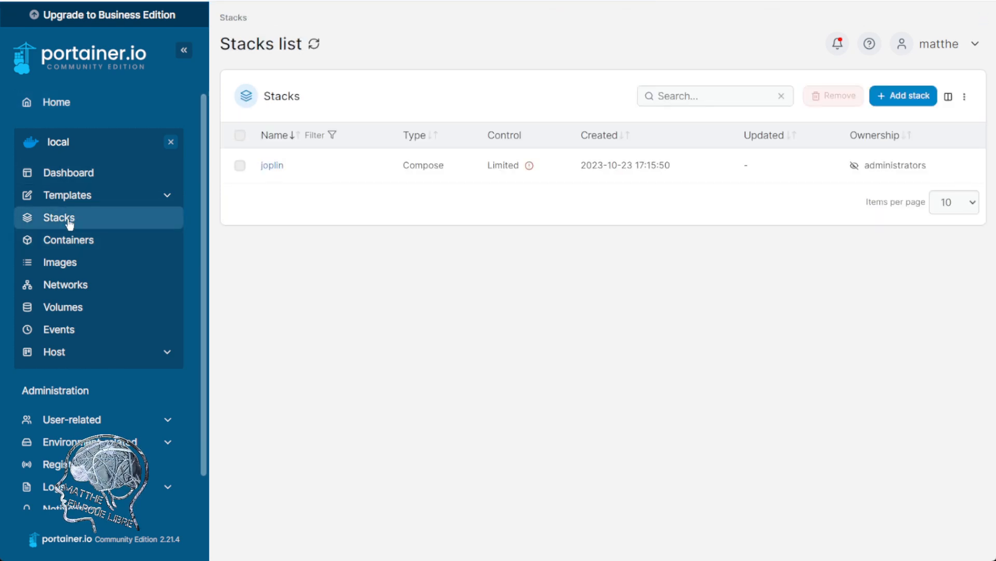
{"action": "left_click", "coordinate": [897, 103]}
{"action": "type", "text": "umbrelos"}
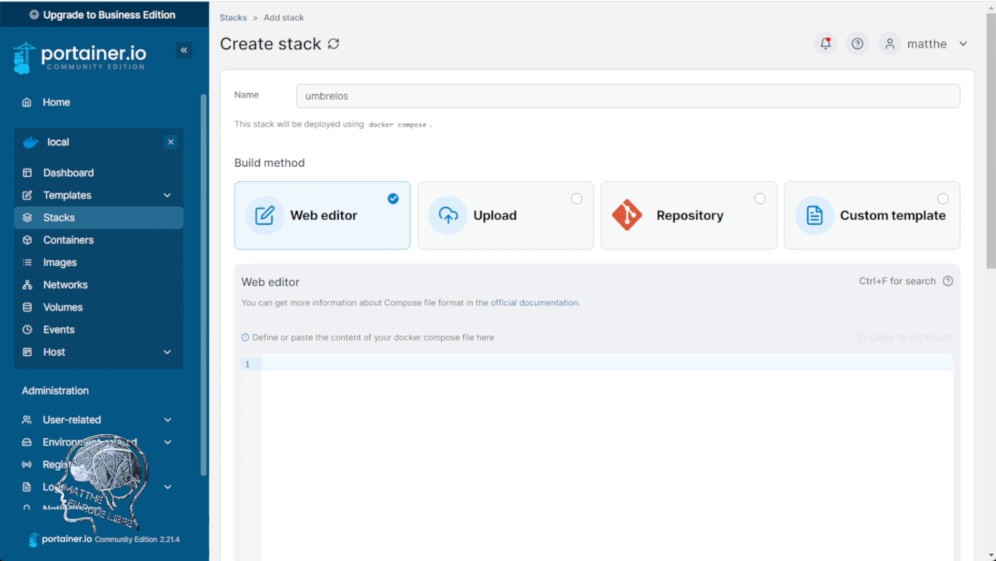
Step: Define the umbrelos service: image dockurr/umbrel, container_name Umbrel-OS, port 2624:80, volumes /volume1/docker/umbrelos:/data:rw and /var/run/docker.sock:/var/run/docker.sock, restart on-failure:3
{"action": "left_click", "coordinate": [352, 407]}
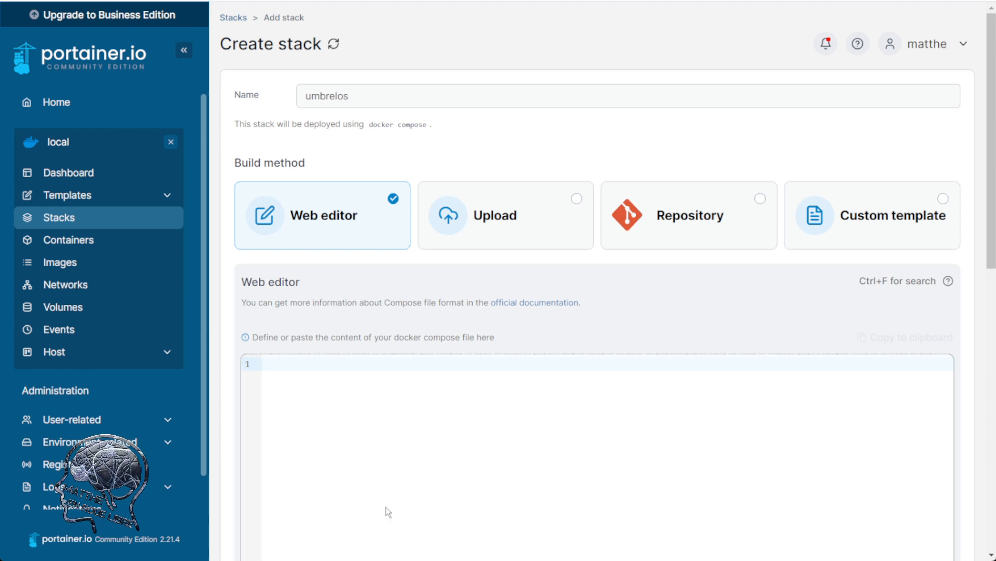
{"action": "type", "text": "services:   umbrelos:     image: dockurr/umbrel     container_name: Umbrel-OS     ports:       - 2624:80     volumes:       - /volume1/docker/umbrelos:/data:rw       - /var/run/docker.sock:/var/run/docker.sock     restart: on-failure:3"}
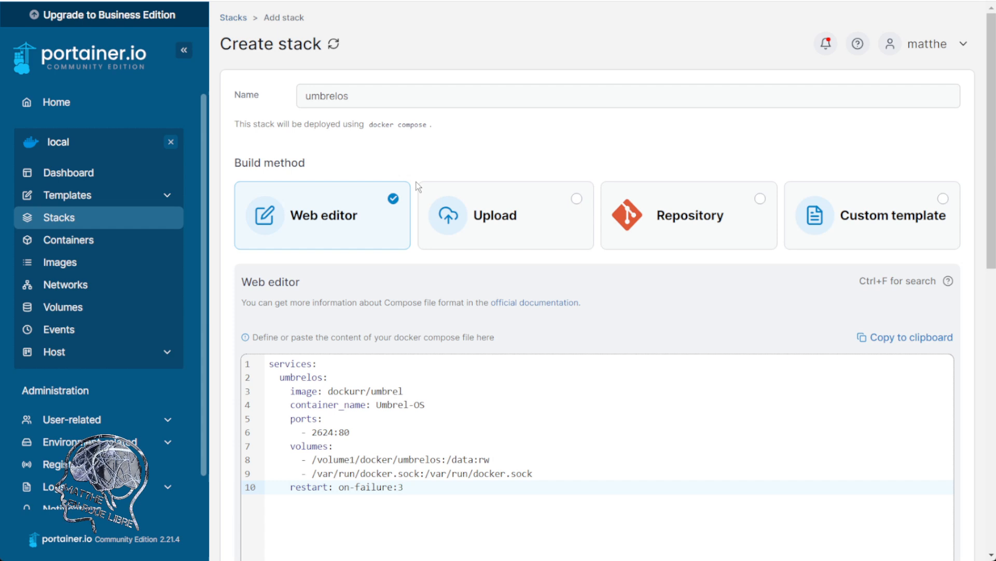
Step: Deploy the umbrelos stack from the entered compose definition
{"action": "left_click_drag", "start_coordinate": [993, 249], "coordinate": [952, 463]}
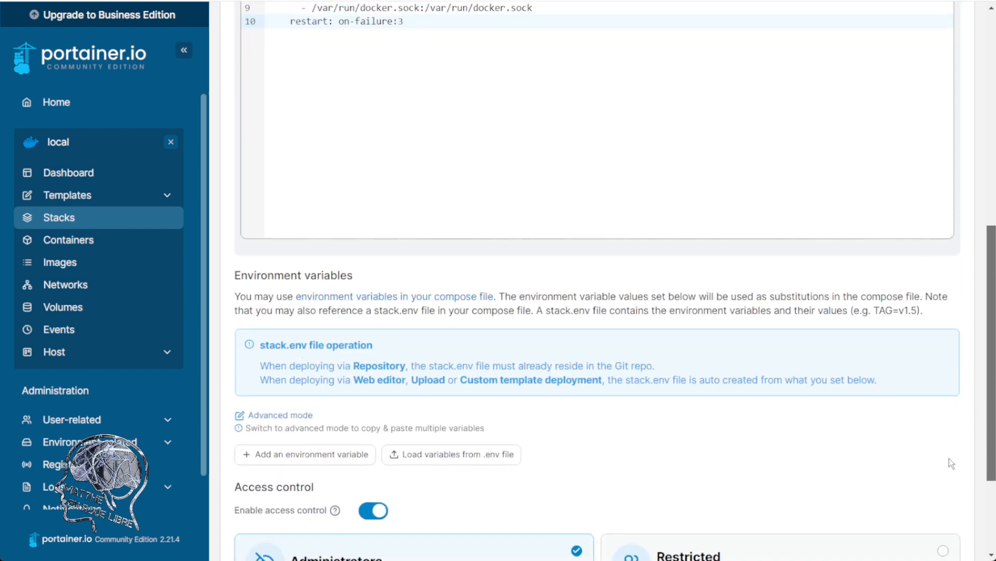
{"action": "scroll", "coordinate": [951, 463], "scroll_direction": "down", "scroll_amount": 1}
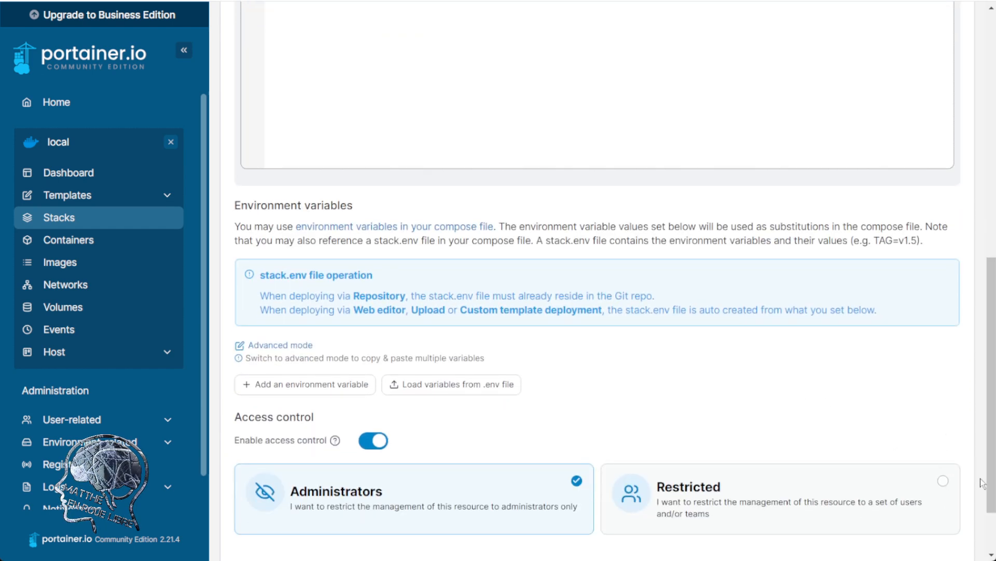
{"action": "scroll", "coordinate": [982, 483], "scroll_direction": "down", "scroll_amount": 2}
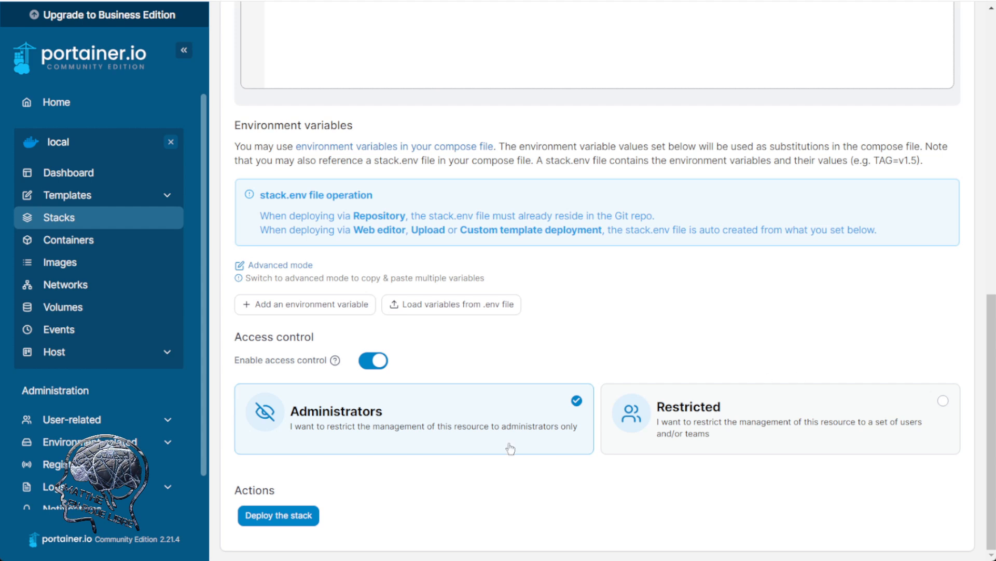
{"action": "left_click", "coordinate": [278, 515]}
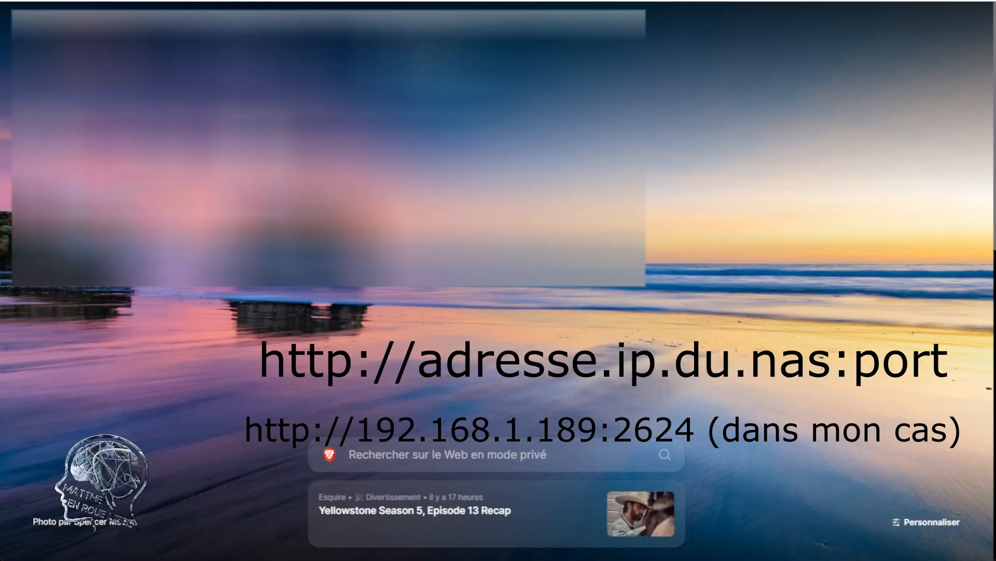
{"action": "type", "text": "1"}
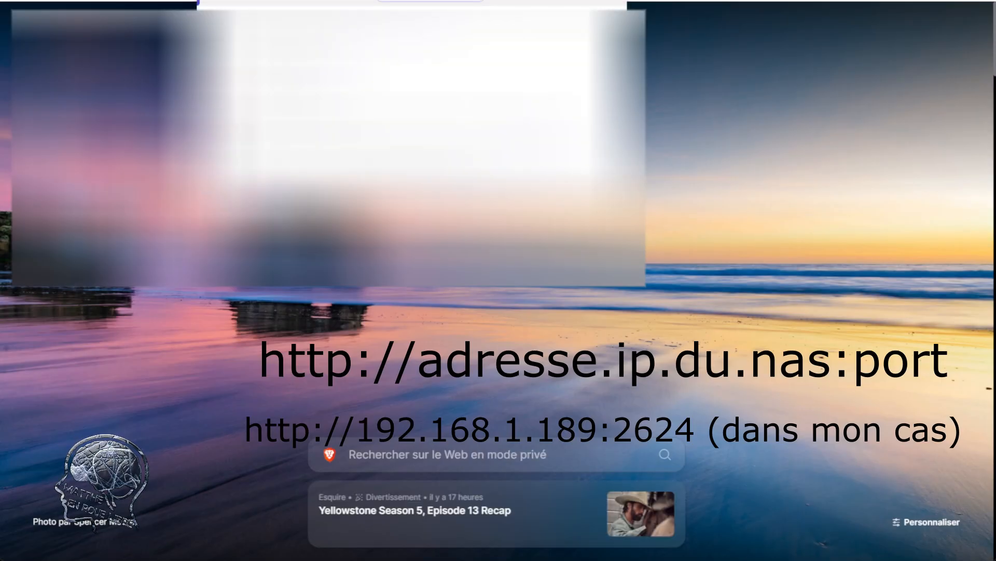
{"action": "type", "text": "2"}
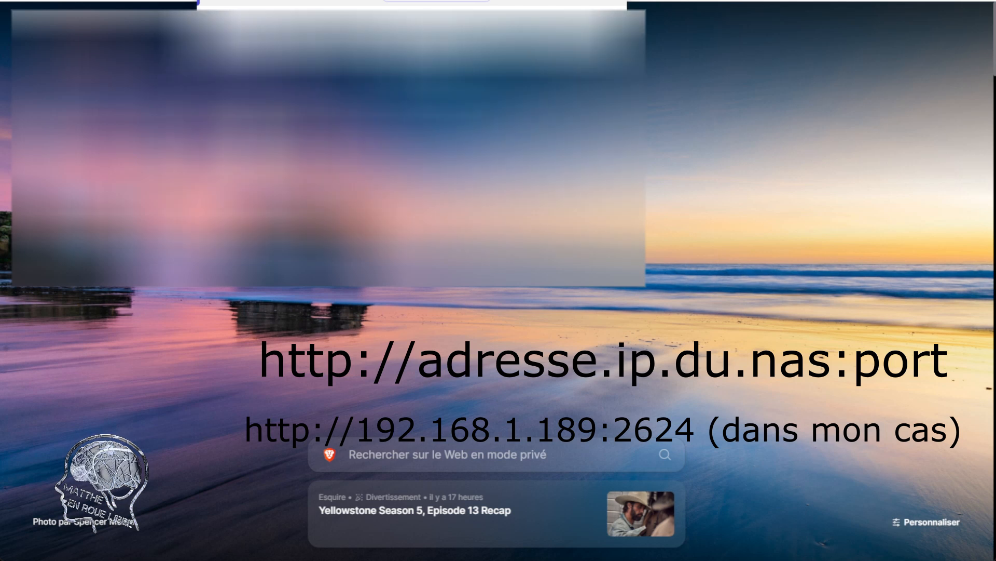
{"action": "type", "text": "6"}
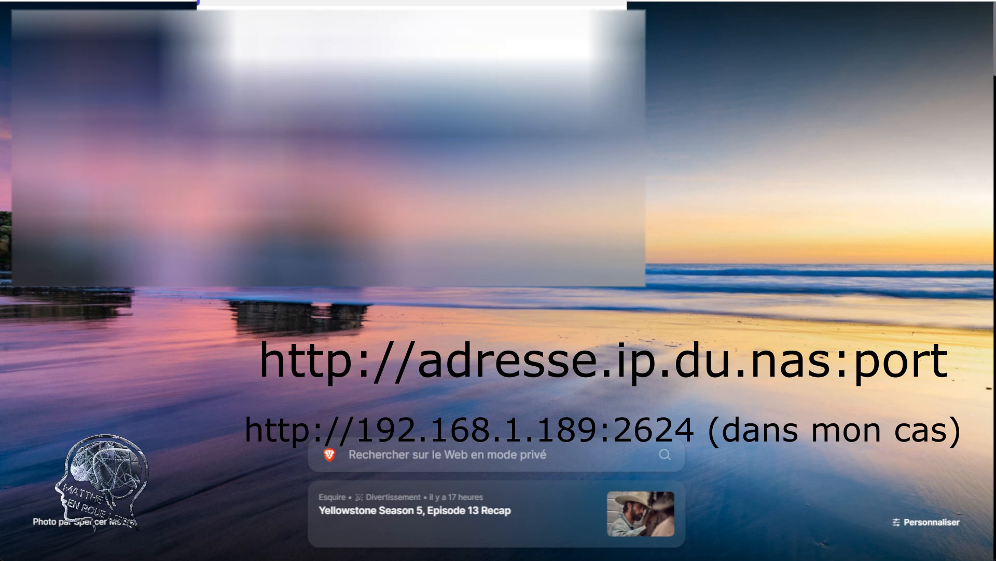
{"action": "type", "text": "2"}
{"action": "key", "text": "Return"}
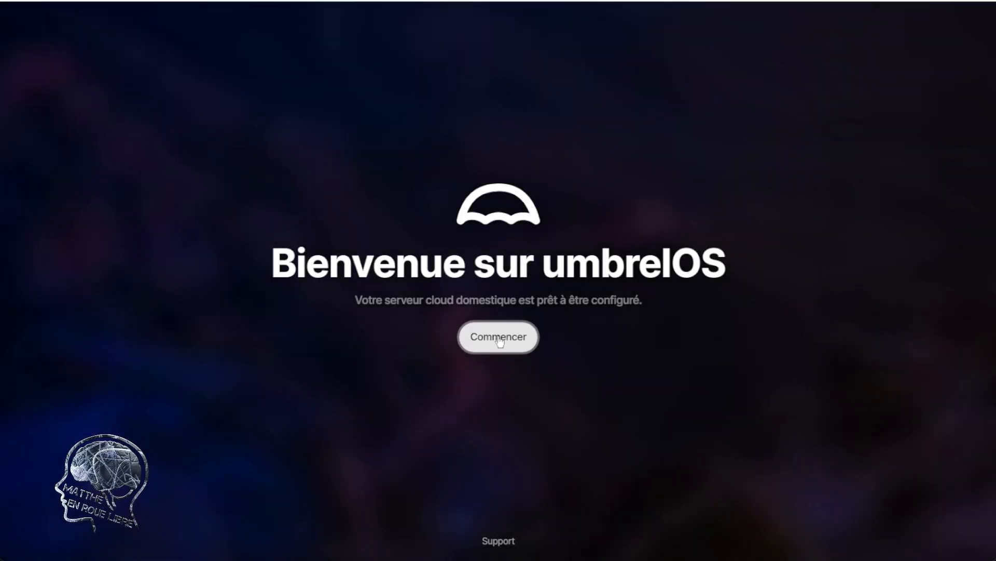
Step: Begin the umbrelOS setup and enter the account holder's name for the new account
{"action": "left_click", "coordinate": [500, 342]}
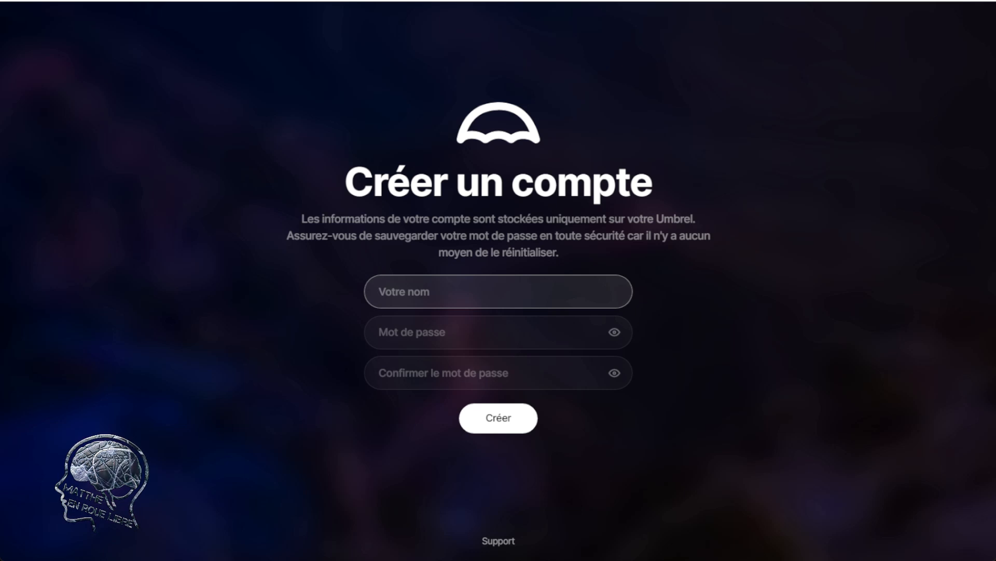
{"action": "type", "text": "M"}
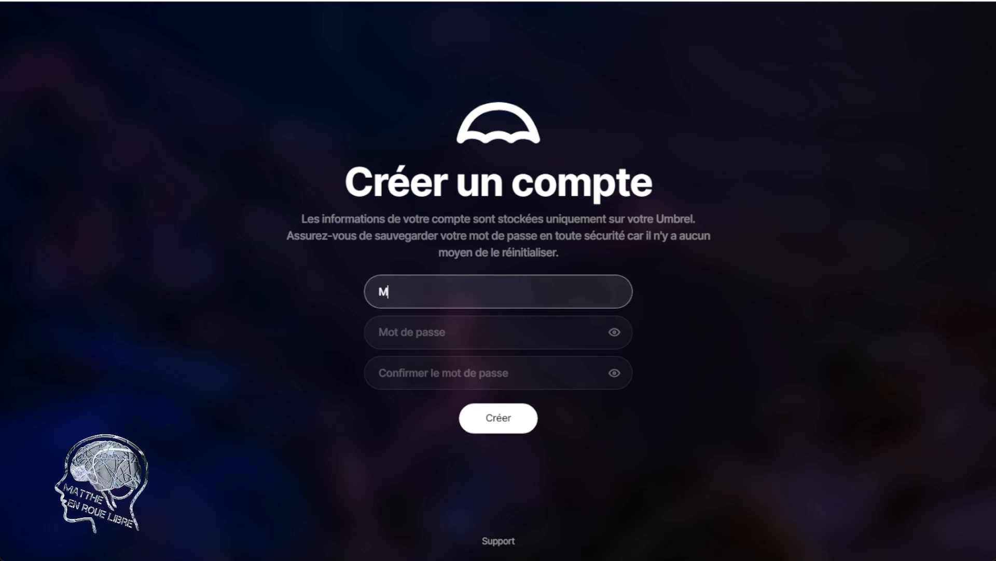
{"action": "type", "text": "a"}
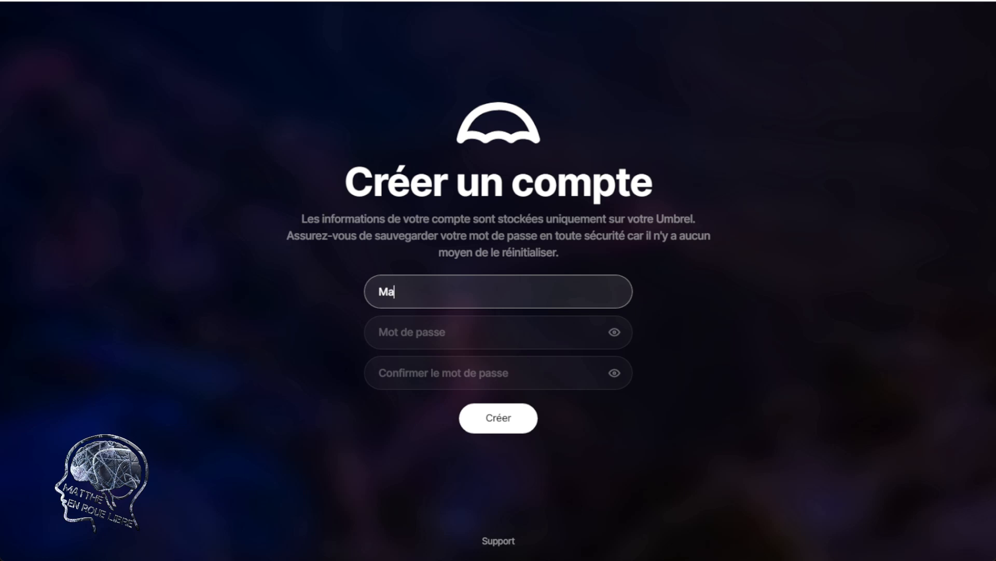
{"action": "type", "text": "tth"}
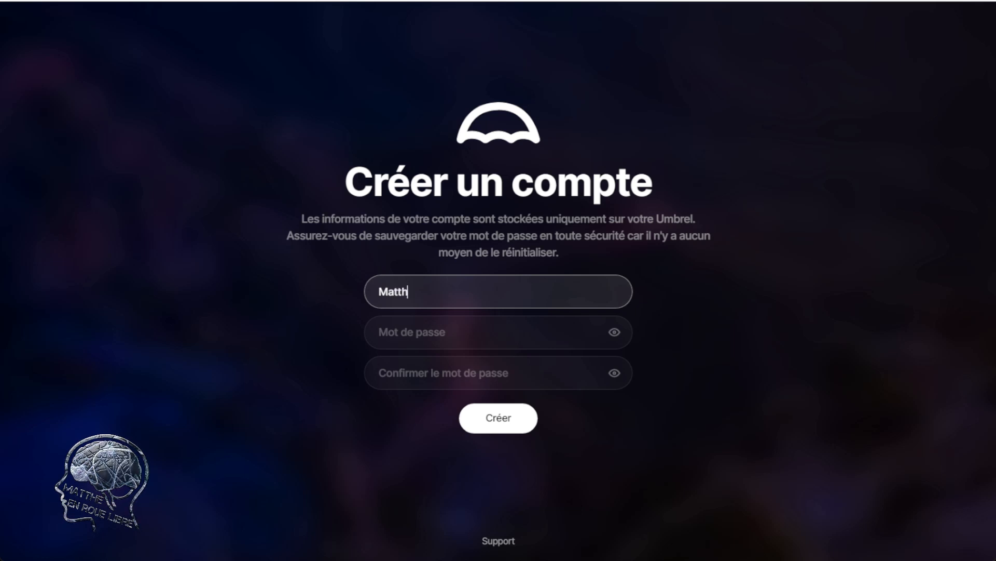
{"action": "type", "text": "een"}
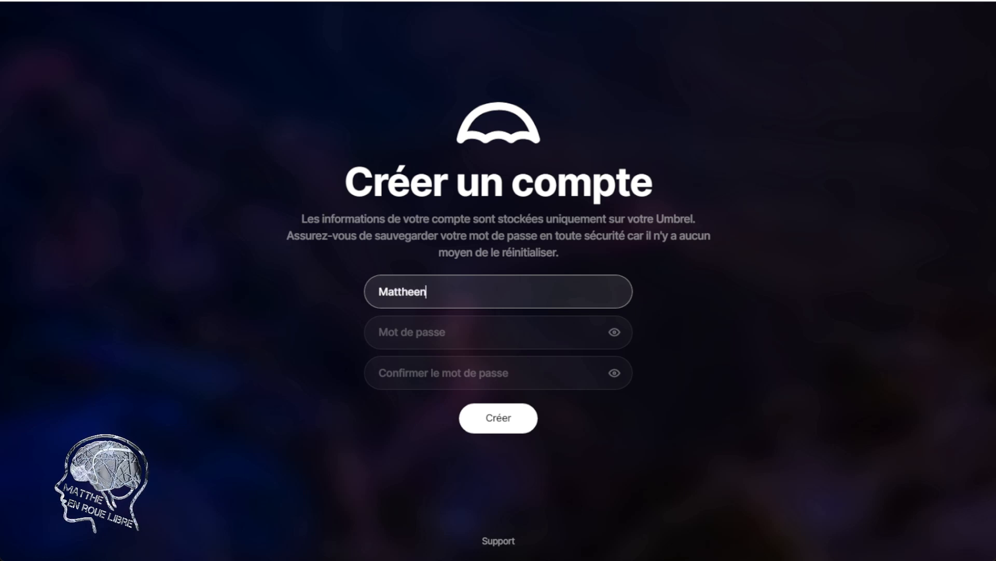
{"action": "type", "text": "ro"}
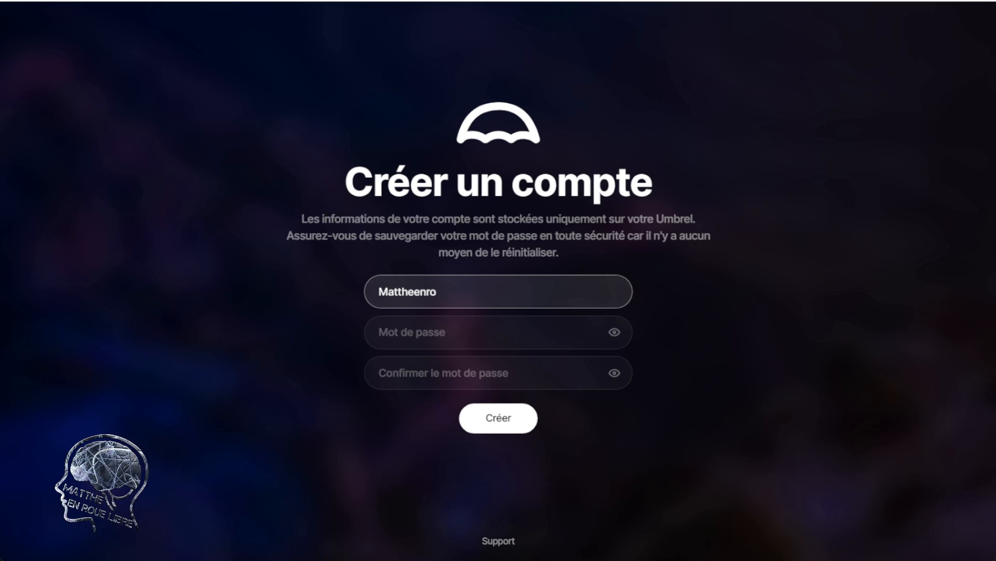
{"action": "type", "text": "uelibre"}
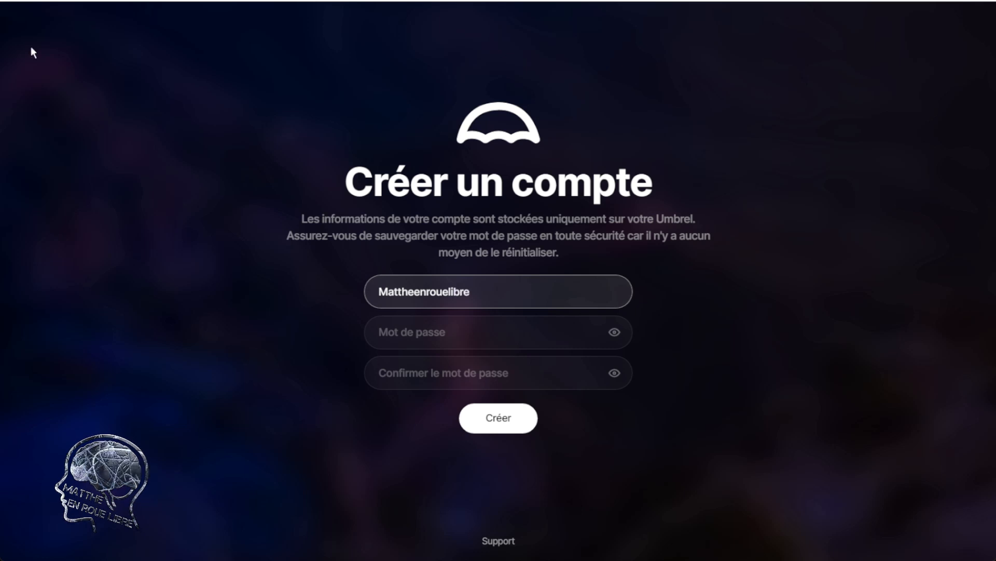
Step: Create the account with the account password entered and confirmed, and dismiss the password manager's offer to save it
{"action": "left_click", "coordinate": [456, 332]}
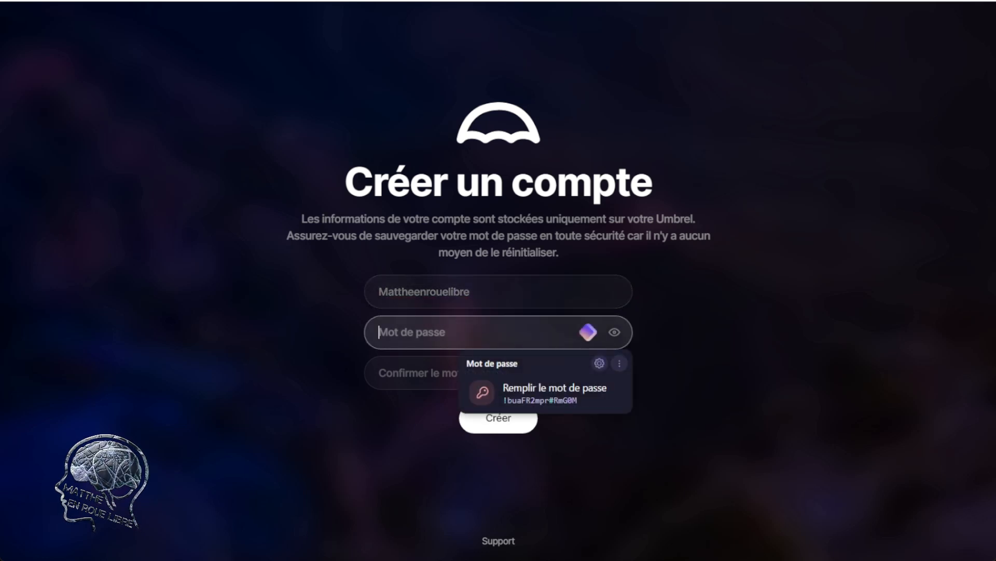
{"action": "type", "text": "•"}
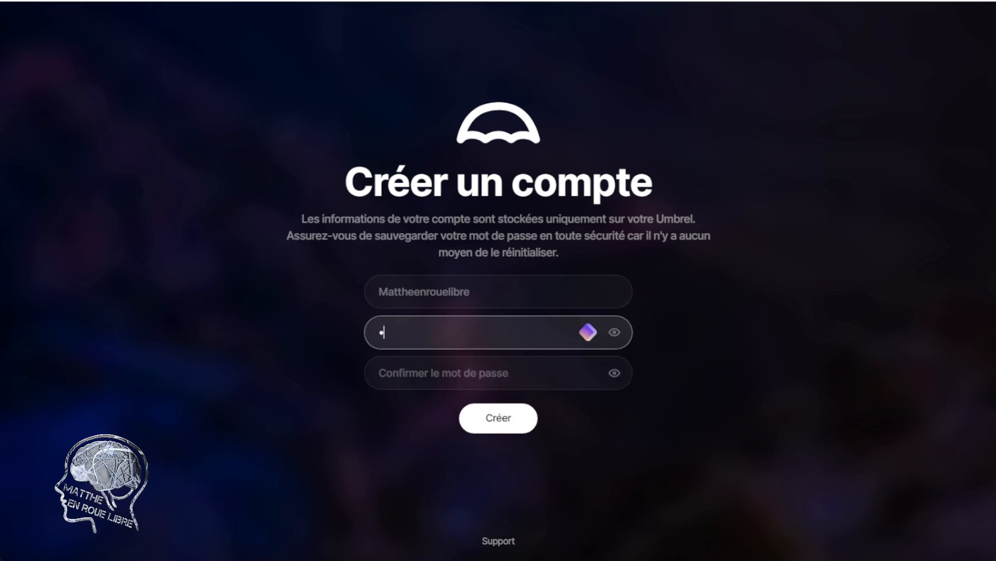
{"action": "type", "text": "•••"}
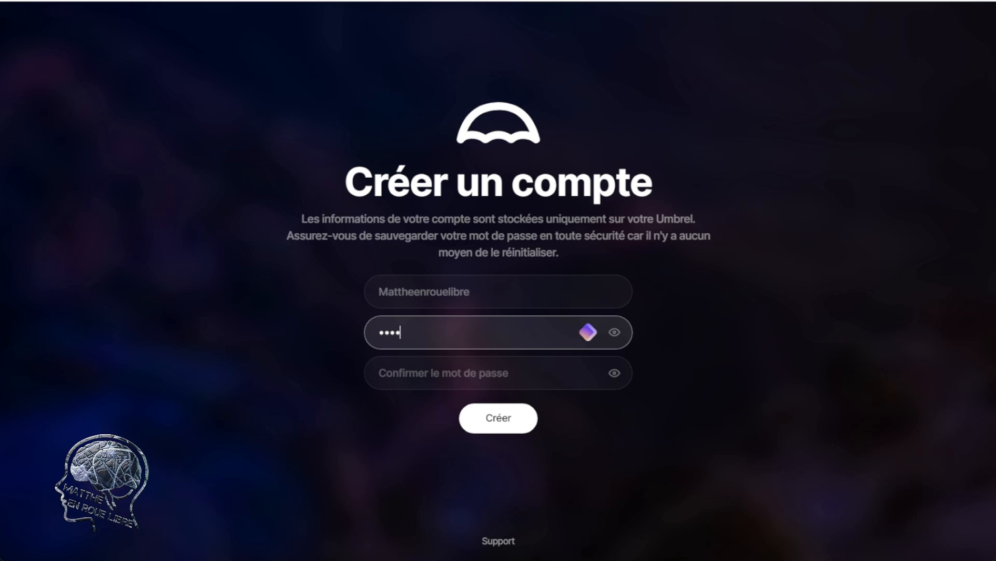
{"action": "type", "text": "•"}
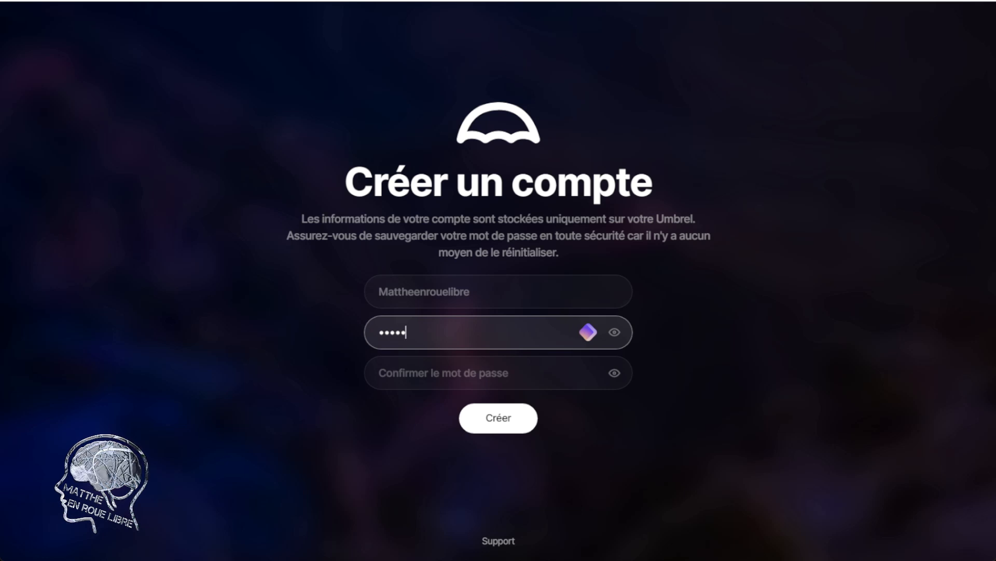
{"action": "type", "text": "•••"}
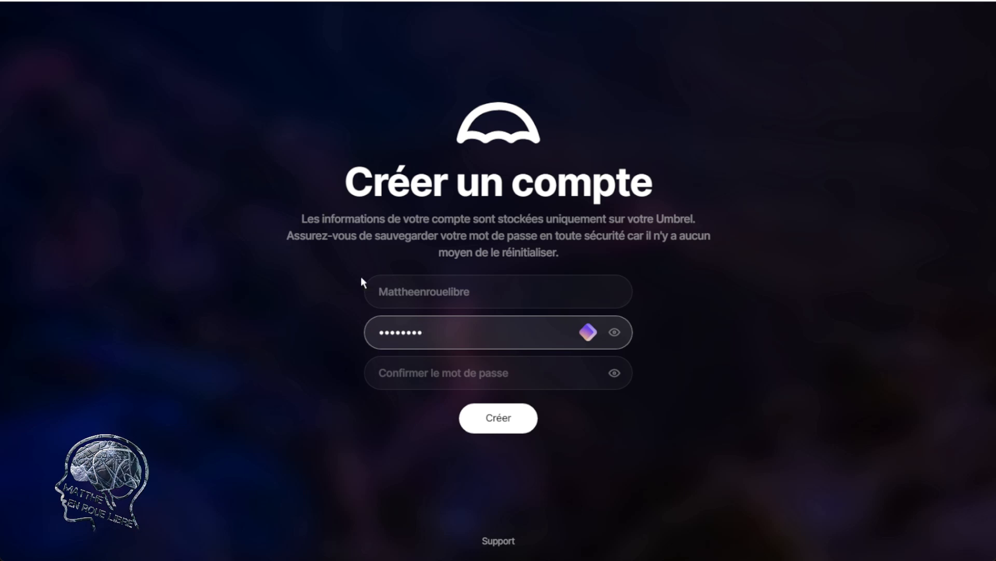
{"action": "left_click", "coordinate": [436, 375]}
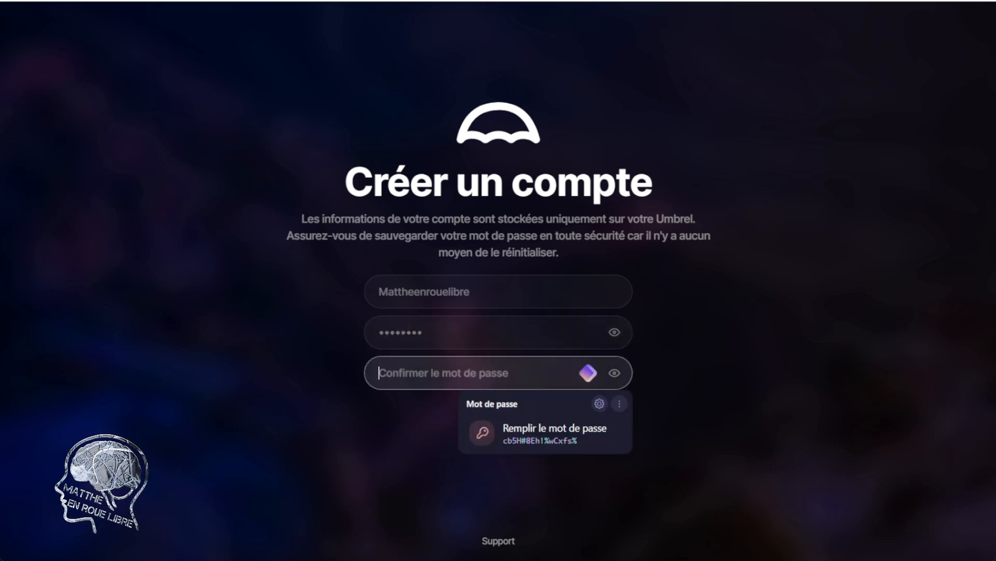
{"action": "type", "text": "•"}
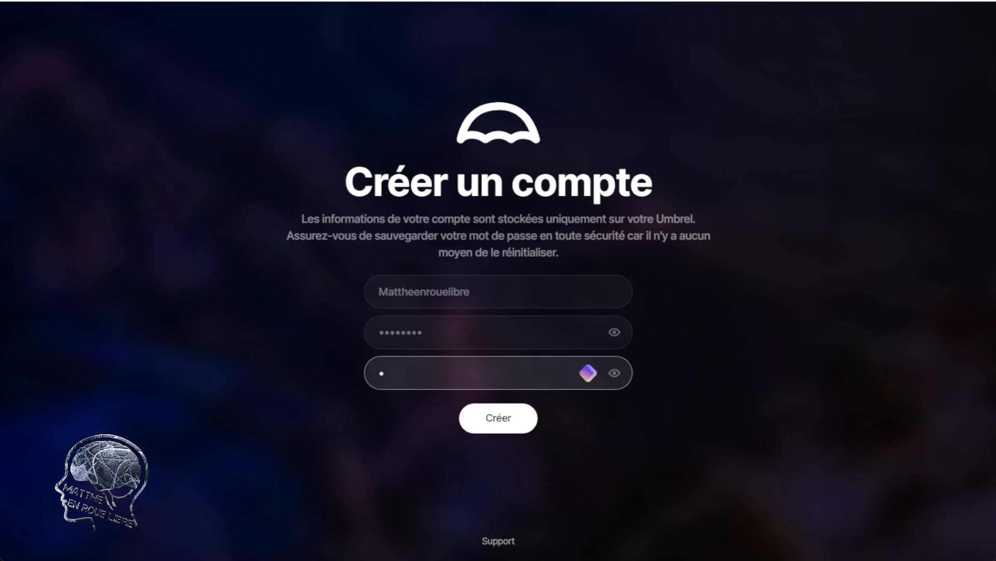
{"action": "type", "text": "••"}
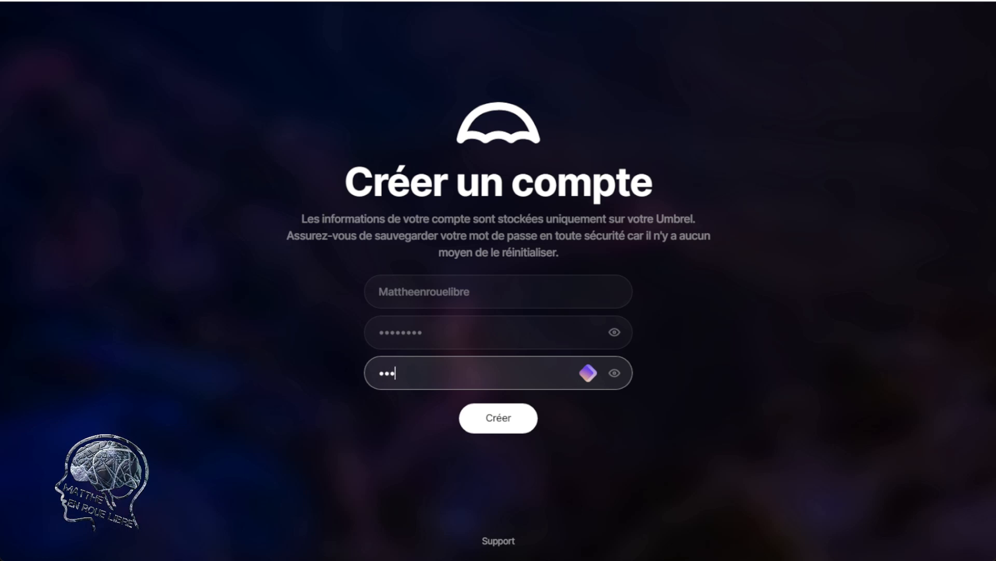
{"action": "type", "text": "••"}
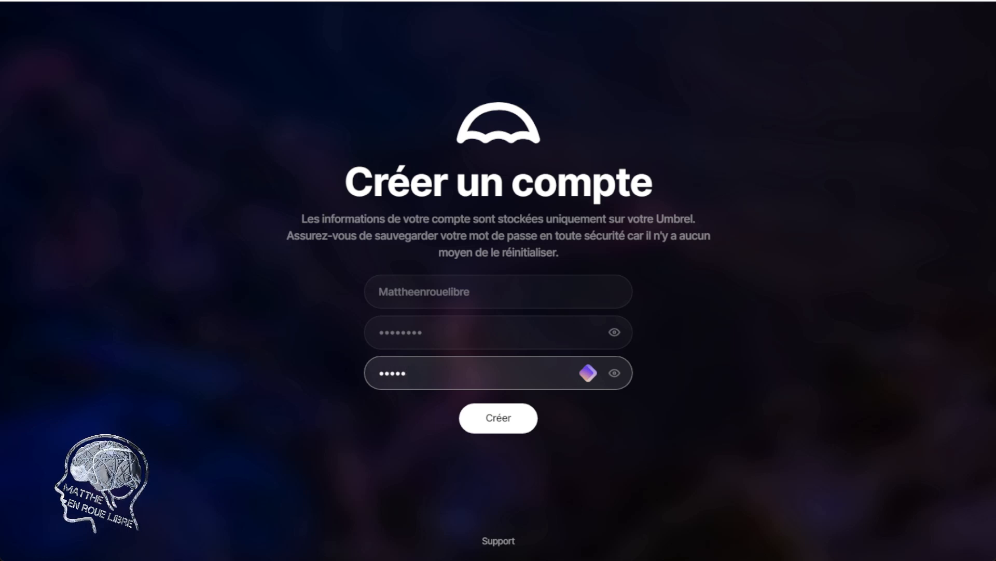
{"action": "type", "text": "••"}
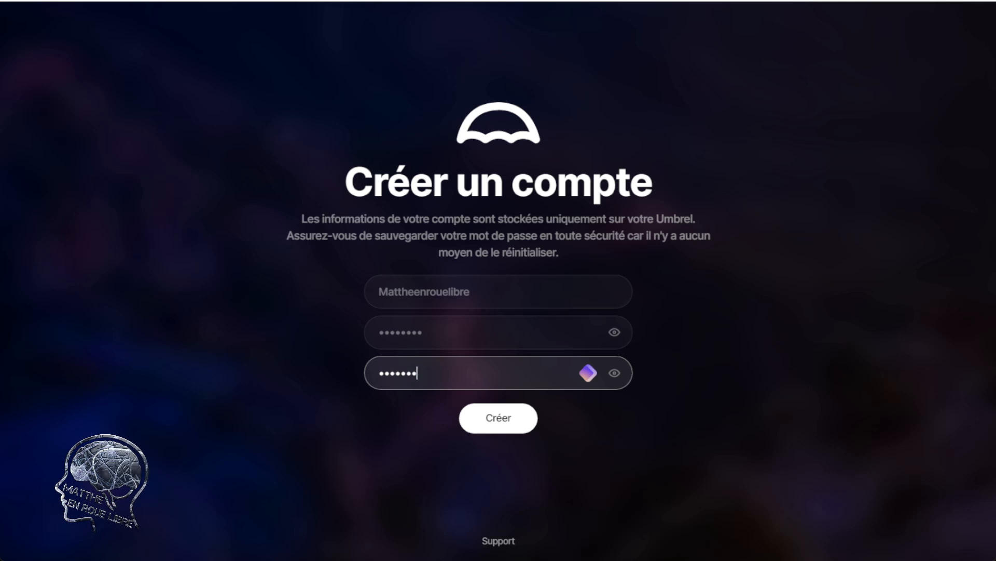
{"action": "type", "text": "•"}
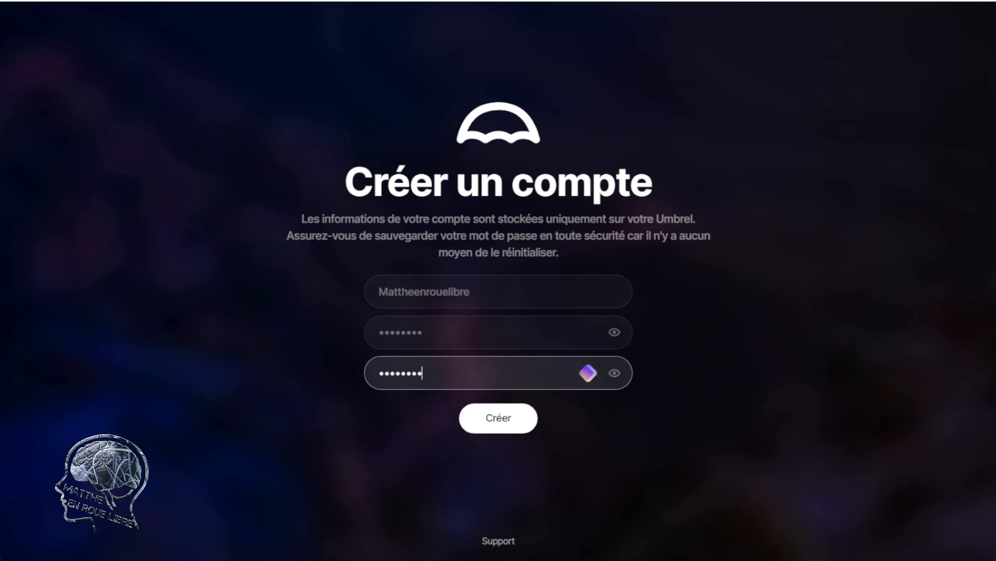
{"action": "left_click", "coordinate": [523, 432]}
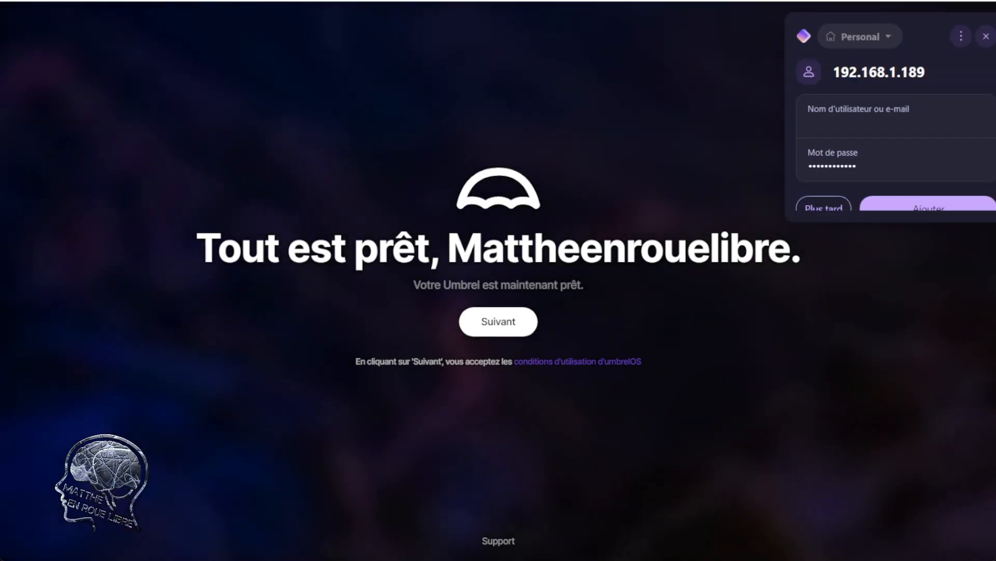
{"action": "left_click", "coordinate": [964, 36]}
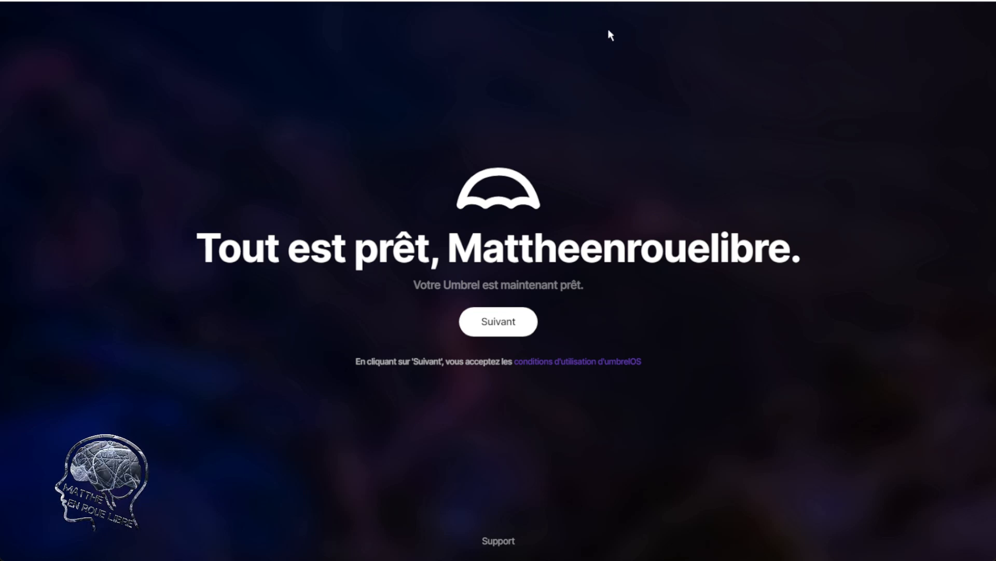
Step: Accept the terms to finish the umbrelOS setup, and change the wallpaper to the beige spiral image in the settings
{"action": "left_click", "coordinate": [499, 321]}
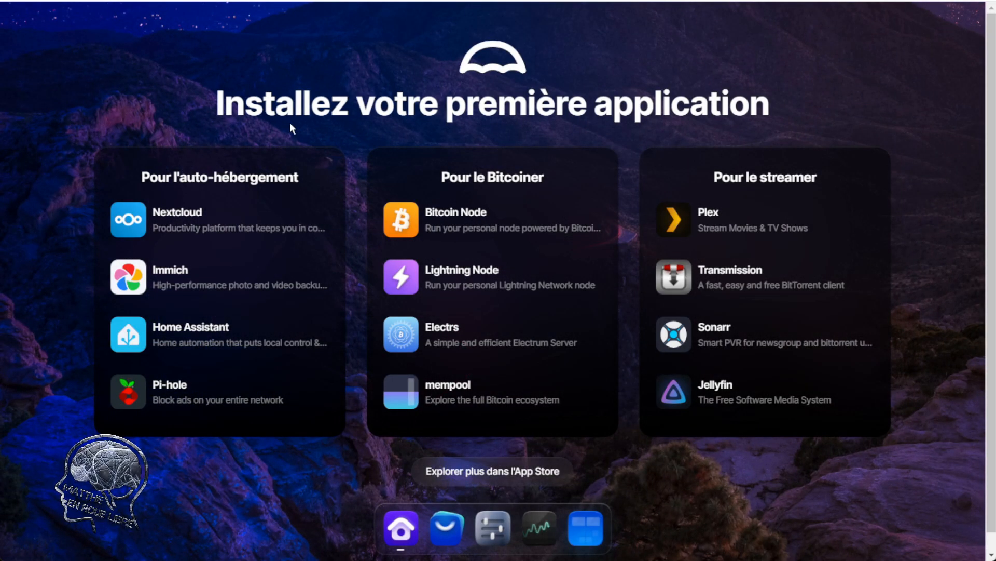
{"action": "left_click", "coordinate": [492, 528]}
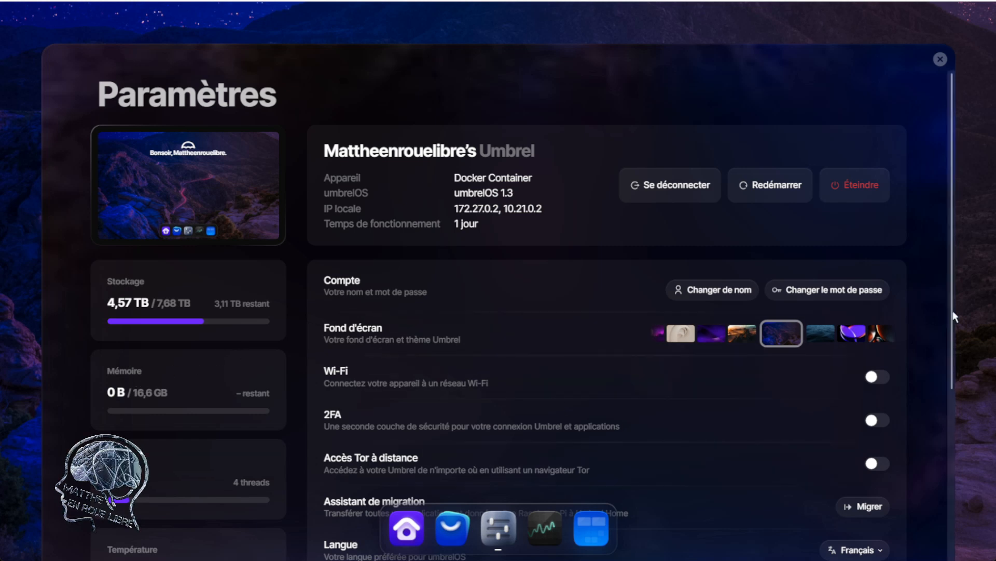
{"action": "scroll", "coordinate": [928, 369], "scroll_direction": "down", "scroll_amount": 5}
{"action": "scroll", "coordinate": [882, 332], "scroll_direction": "up", "scroll_amount": 6}
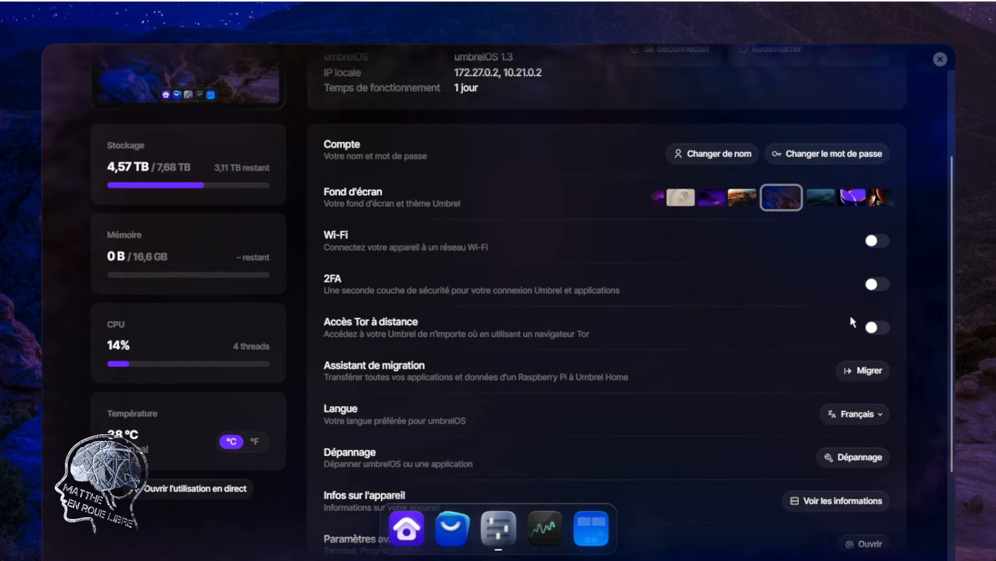
{"action": "scroll", "coordinate": [841, 321], "scroll_direction": "down", "scroll_amount": 1}
{"action": "scroll", "coordinate": [833, 310], "scroll_direction": "up", "scroll_amount": 2}
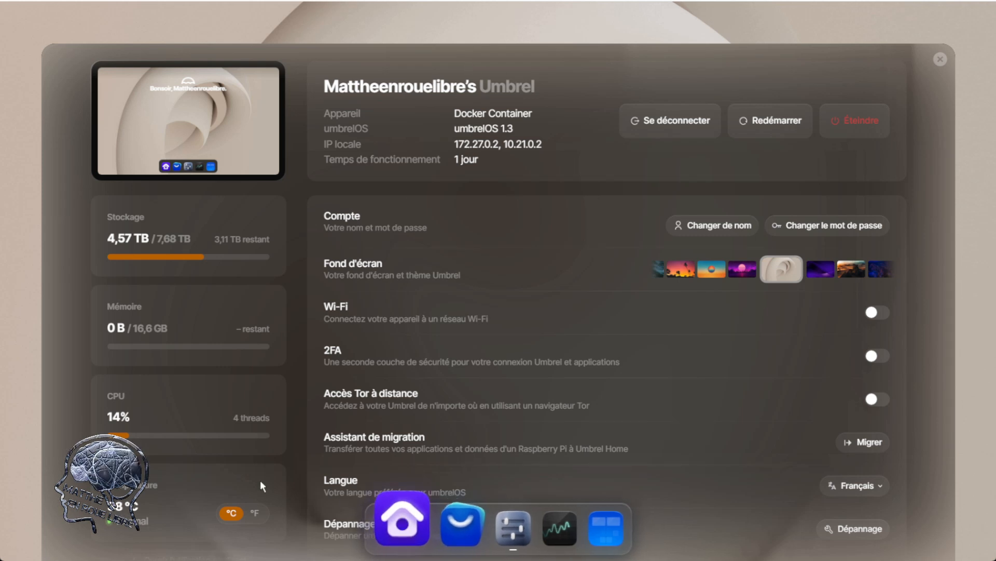
{"action": "left_click", "coordinate": [397, 525]}
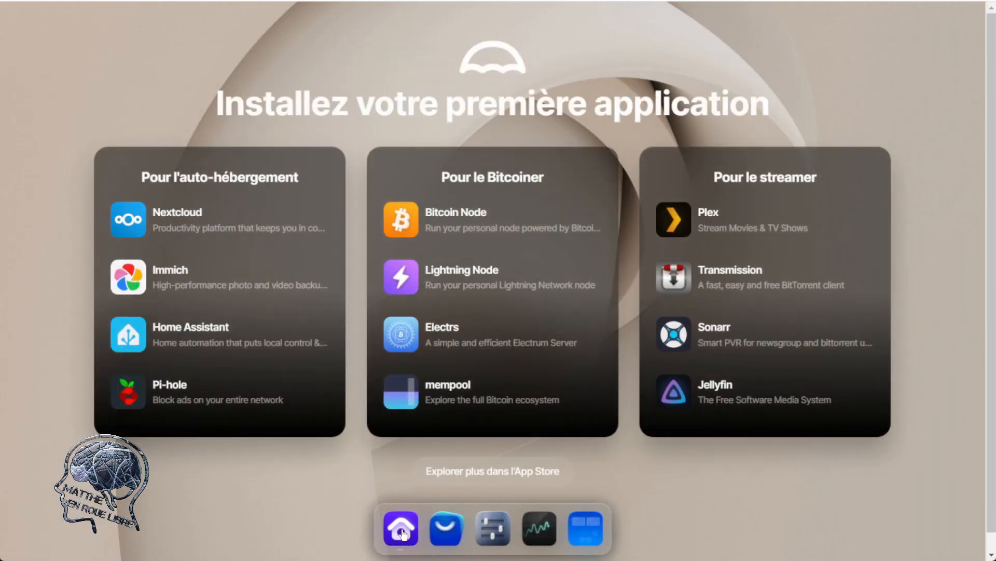
Step: Browse the complete list of applications in the umbrelOS App Store
{"action": "left_click", "coordinate": [441, 527]}
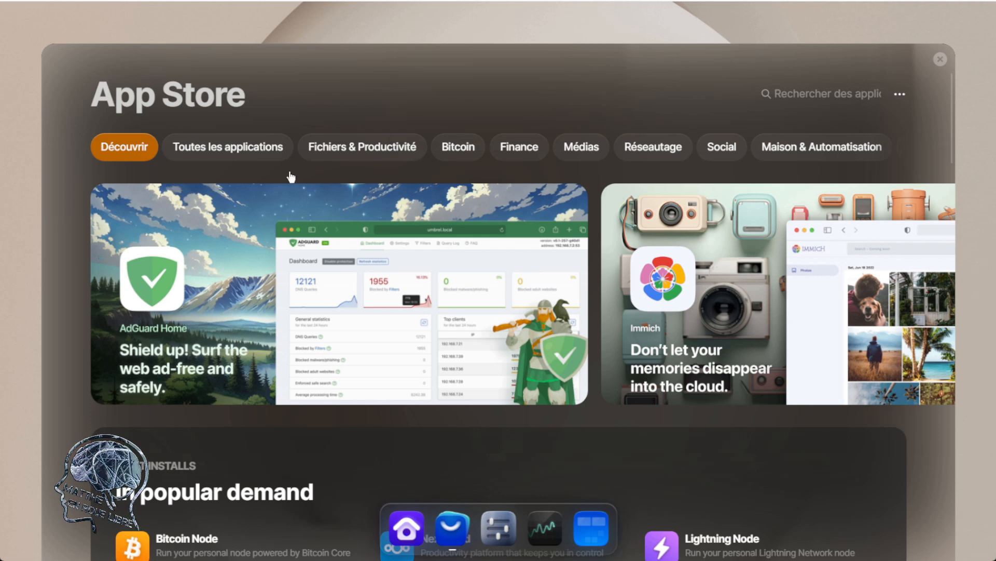
{"action": "left_click", "coordinate": [255, 149]}
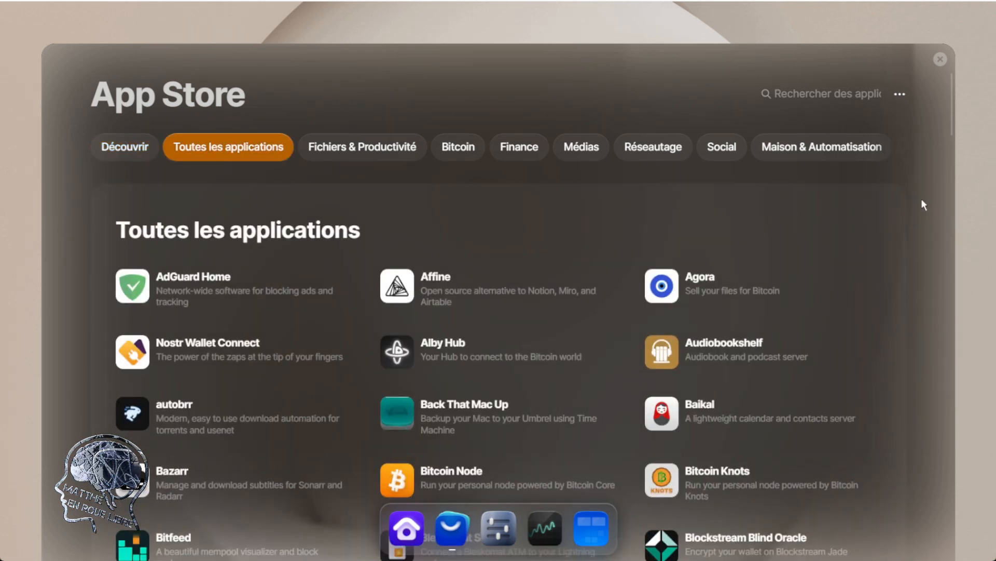
{"action": "left_click_drag", "start_coordinate": [956, 235], "coordinate": [936, 76]}
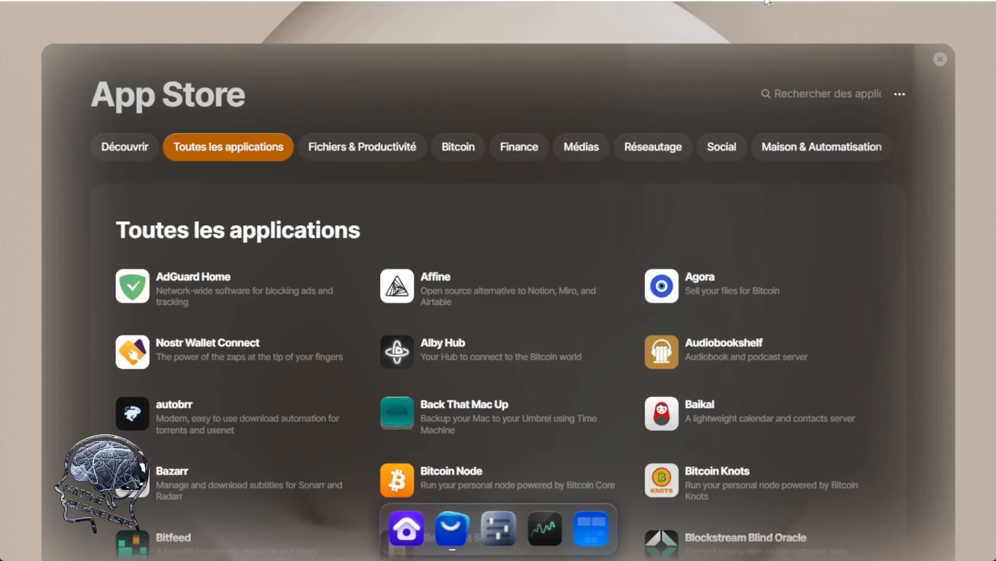
Step: Try to install Morphos server from the App Store's Fichiers & Productivité category
{"action": "left_click", "coordinate": [357, 148]}
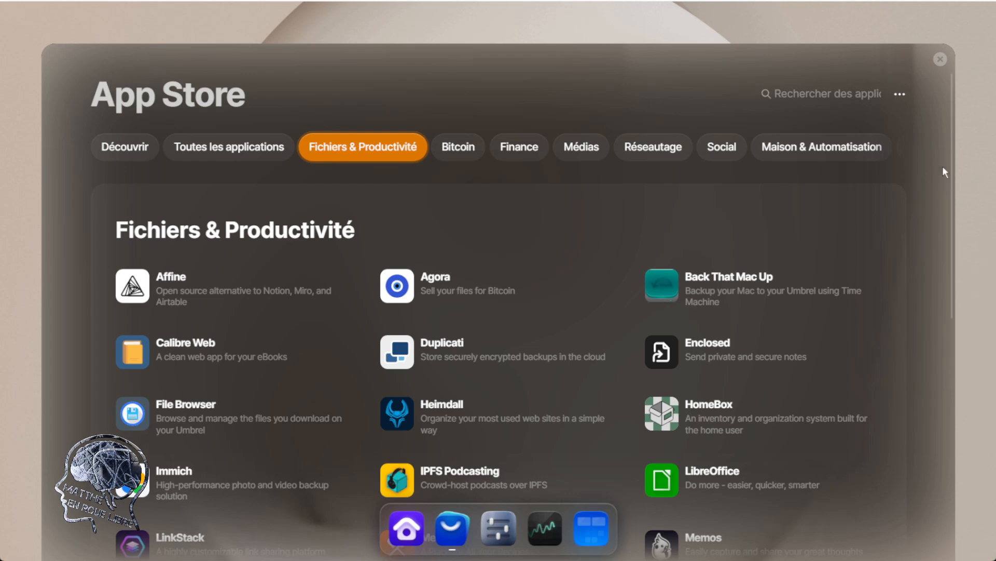
{"action": "left_click_drag", "start_coordinate": [951, 192], "coordinate": [948, 257]}
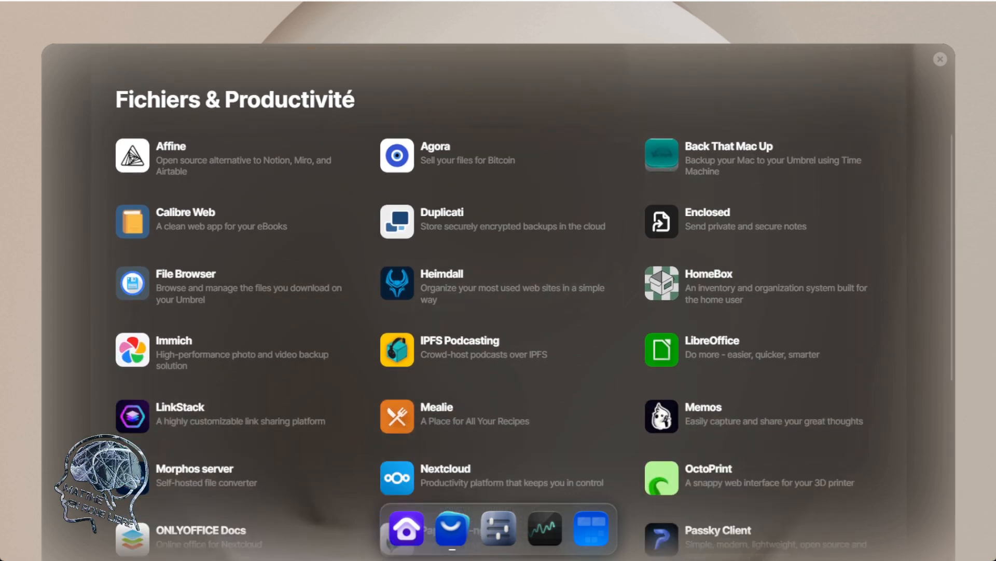
{"action": "left_click", "coordinate": [196, 482]}
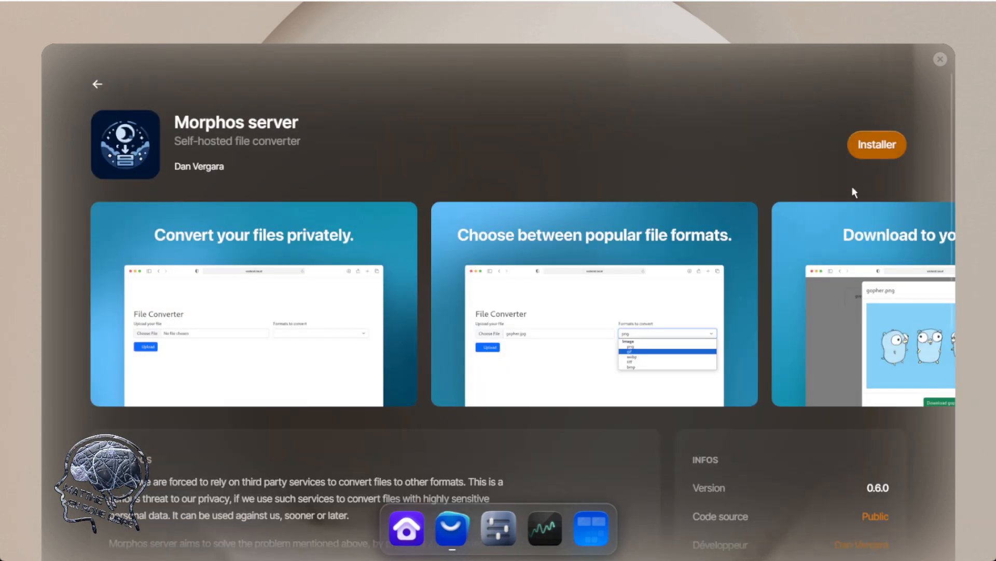
{"action": "left_click", "coordinate": [860, 149]}
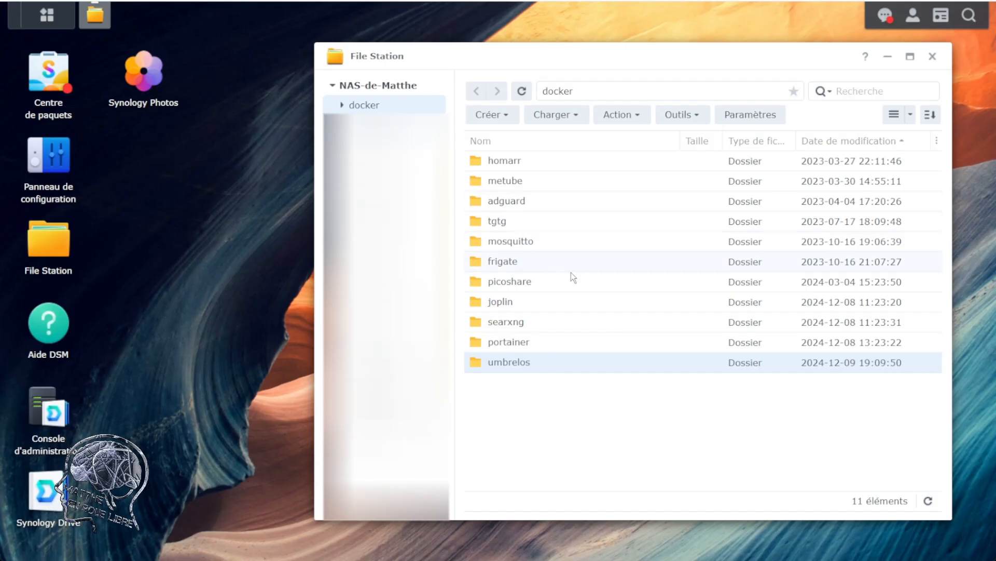
Step: Switch to File Station and assign the NAS user account as owner of the app-data folder in docker/umbrelos
{"action": "double_click", "coordinate": [502, 361]}
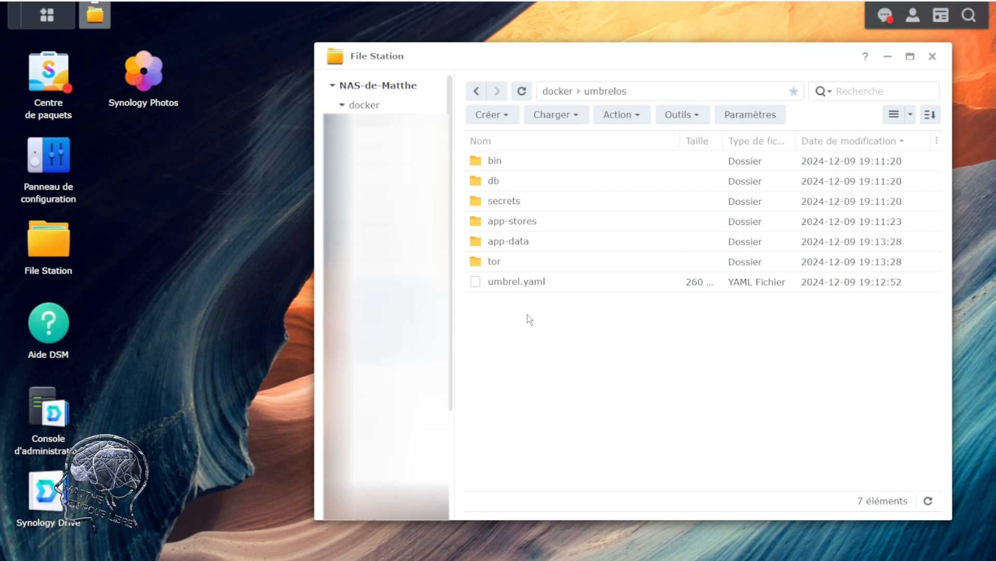
{"action": "right_click", "coordinate": [519, 245]}
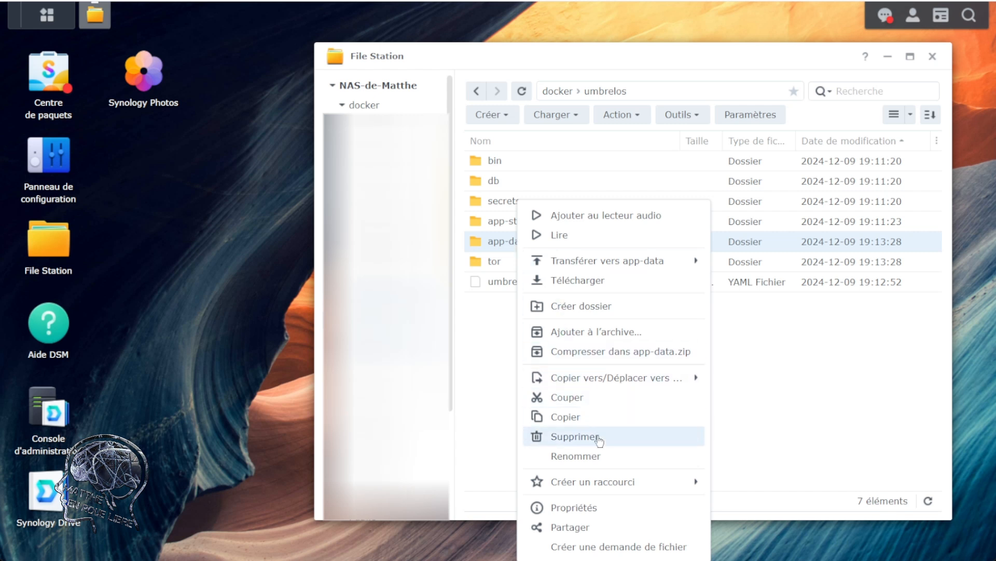
{"action": "left_click", "coordinate": [631, 514]}
{"action": "left_click", "coordinate": [512, 333]}
{"action": "left_click", "coordinate": [609, 334]}
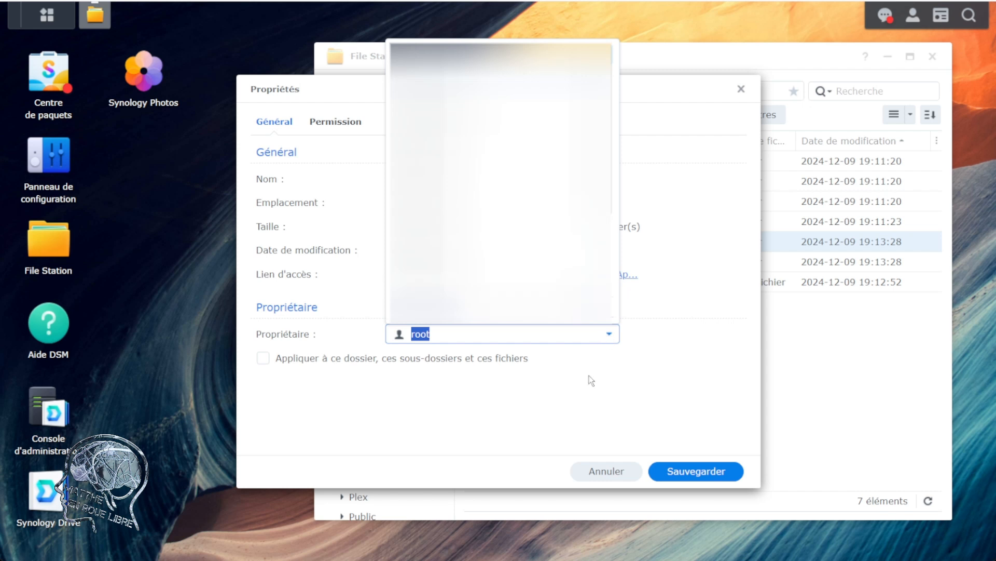
{"action": "left_click", "coordinate": [470, 195]}
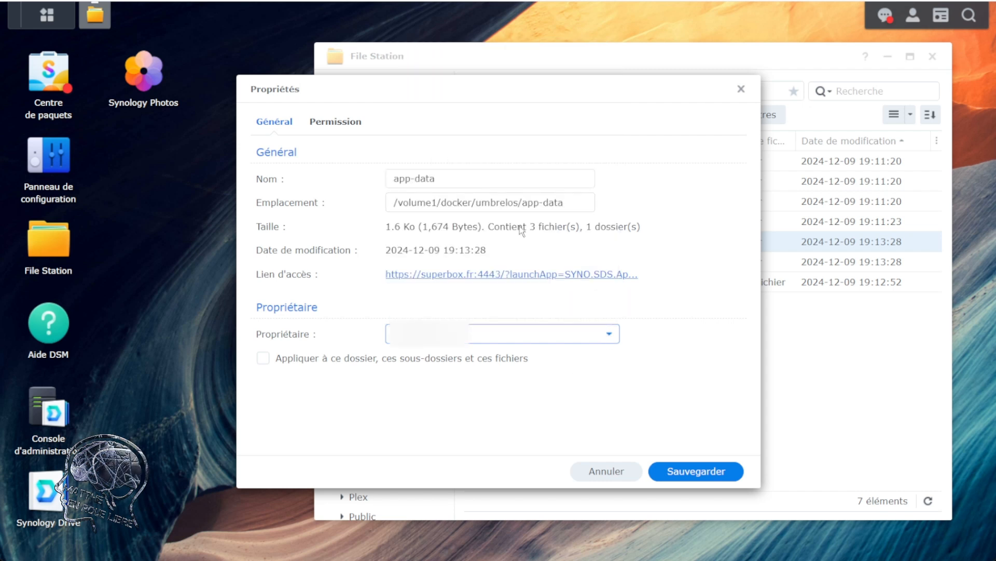
{"action": "left_click", "coordinate": [673, 460]}
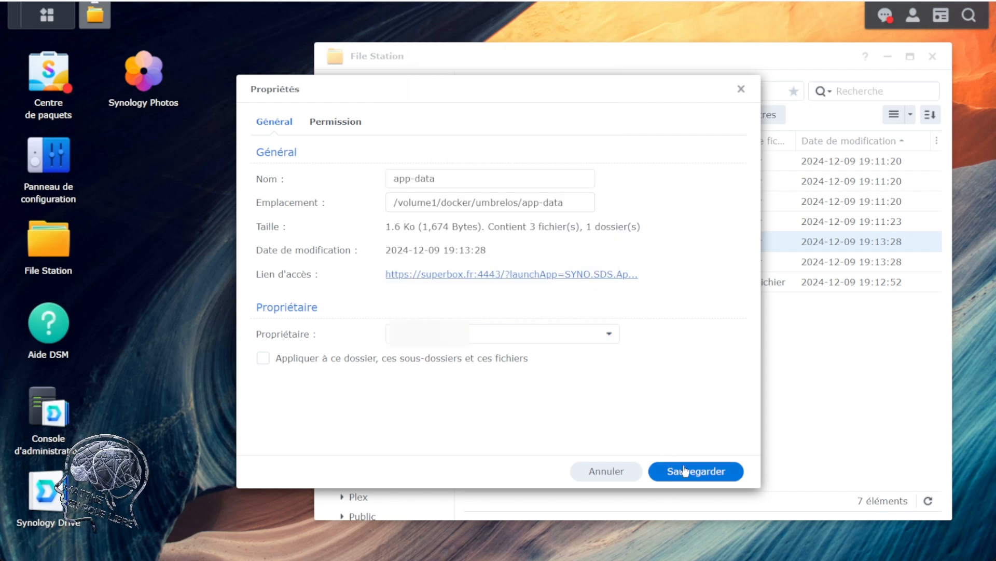
{"action": "left_click", "coordinate": [684, 470]}
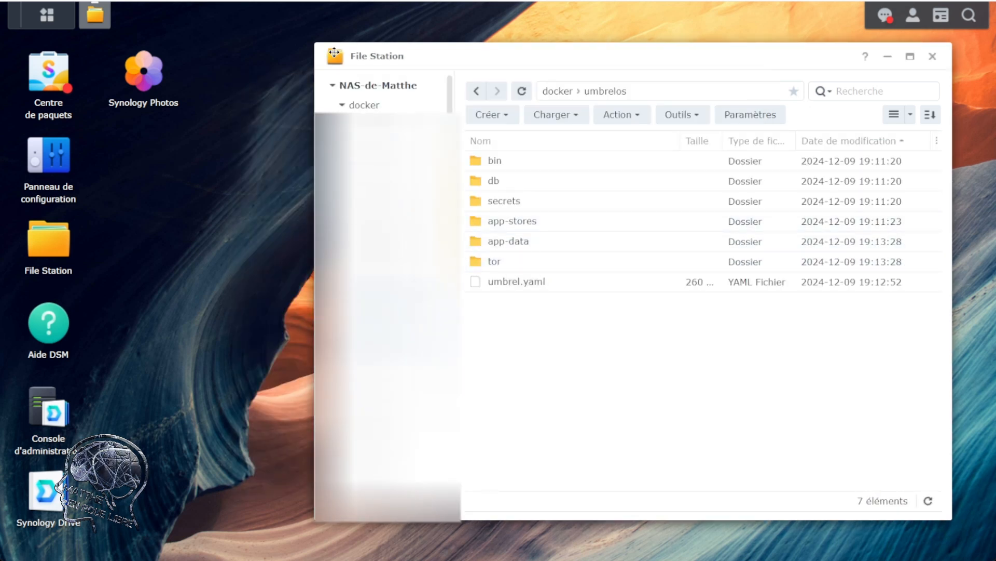
Step: Create a folder named data inside docker/umbrelos/tor
{"action": "double_click", "coordinate": [496, 261]}
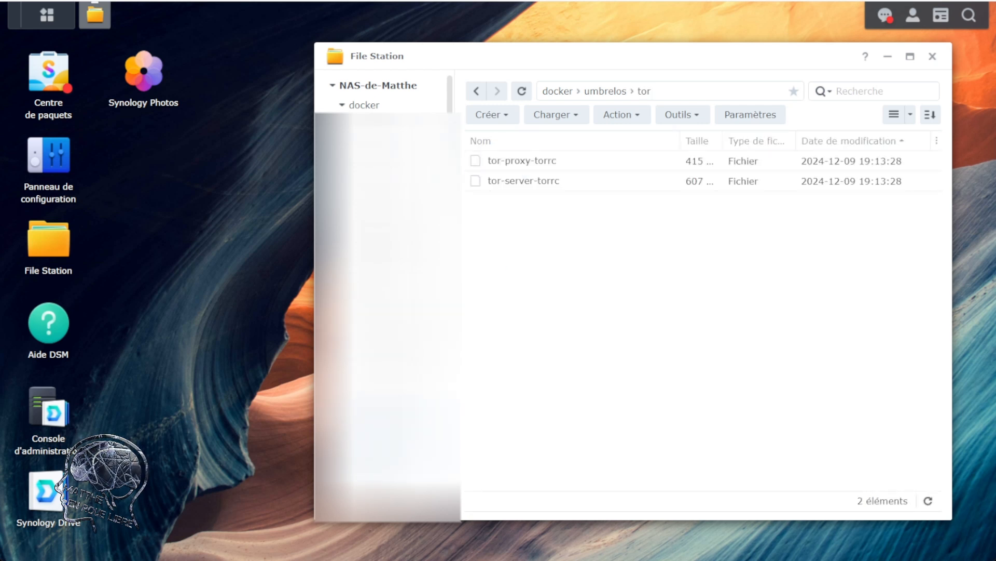
{"action": "left_click", "coordinate": [473, 116]}
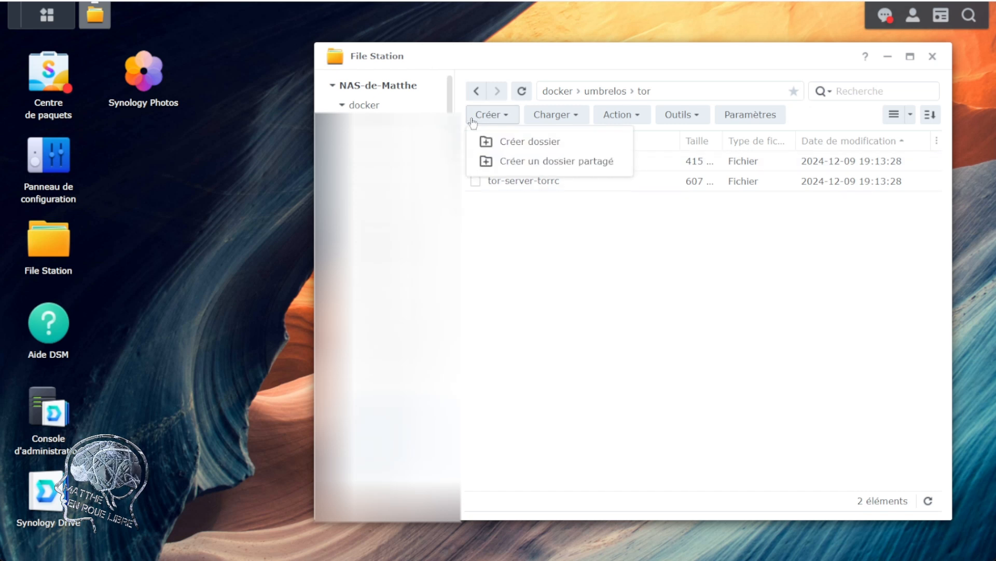
{"action": "left_click", "coordinate": [497, 142]}
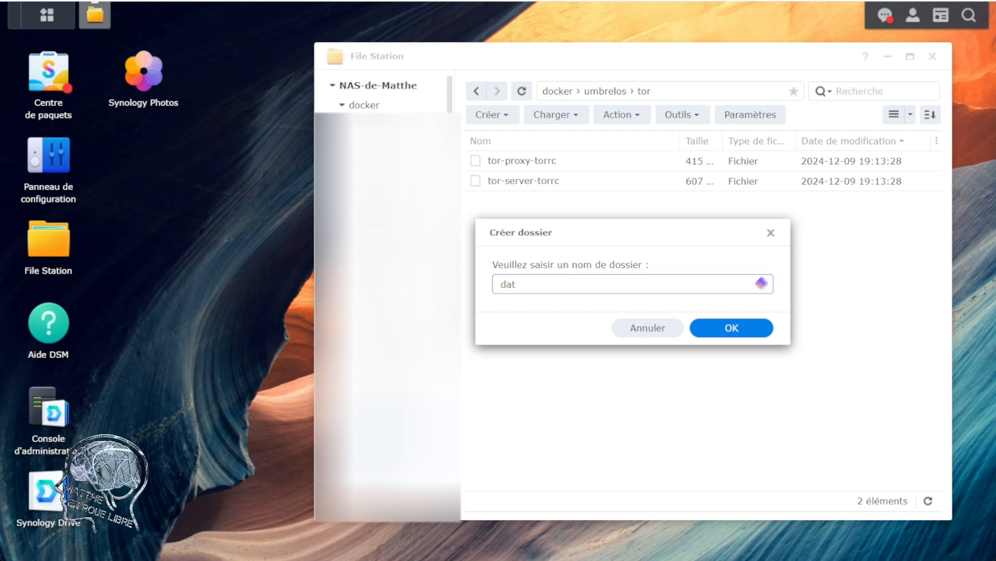
{"action": "type", "text": "data"}
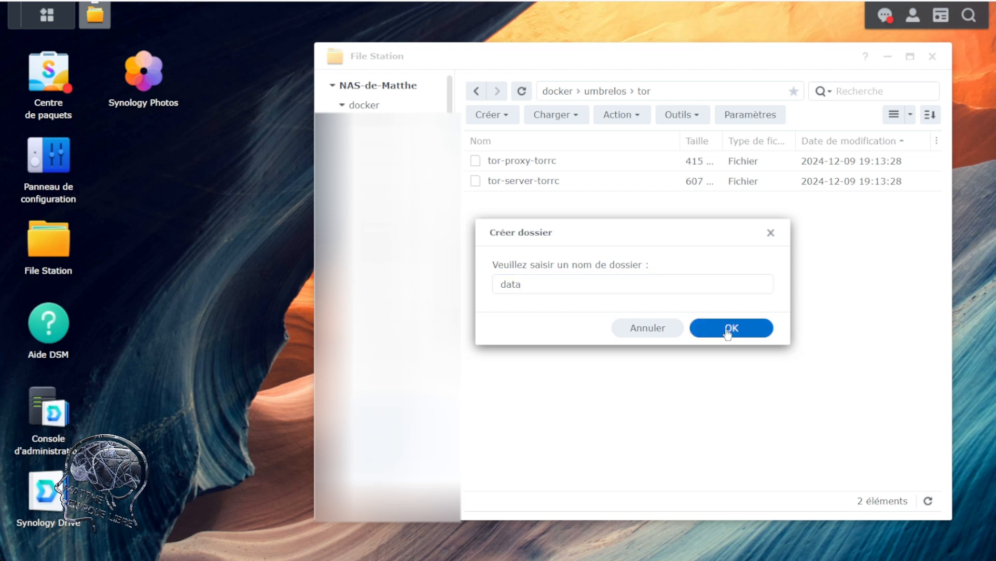
{"action": "left_click", "coordinate": [729, 327]}
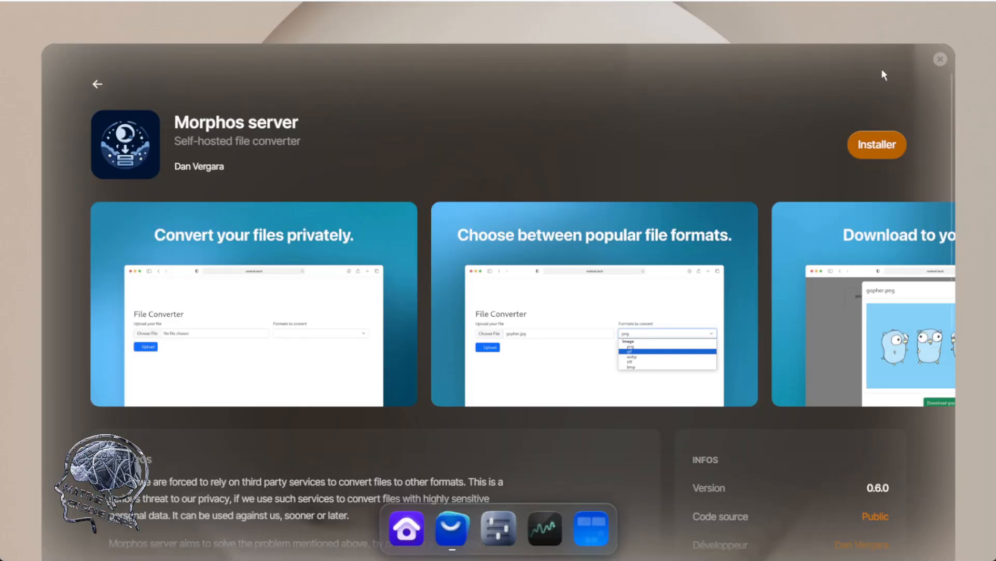
Step: Switch back to umbrelOS, leave the Morphos server page and restart the Umbrel from its settings
{"action": "left_click", "coordinate": [940, 61]}
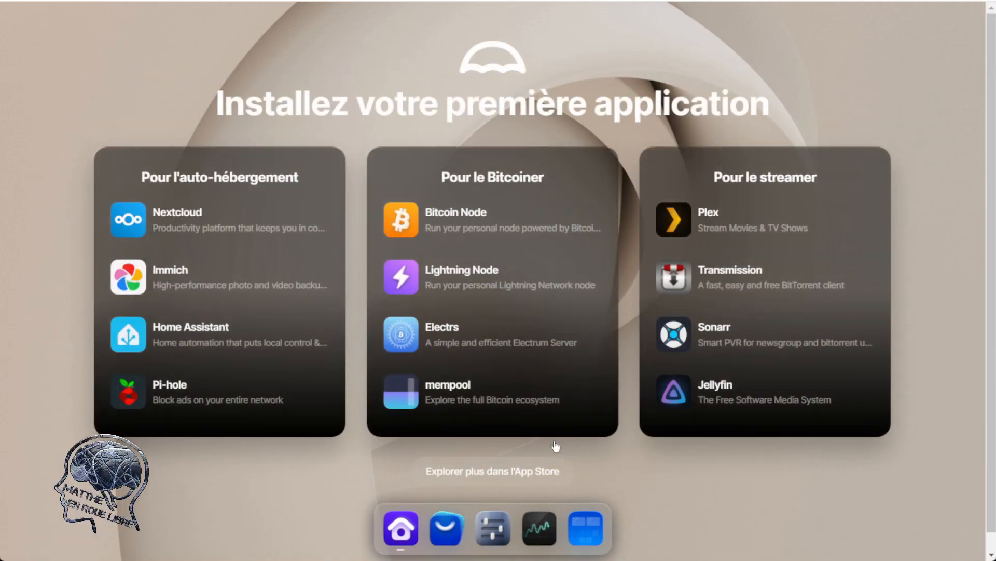
{"action": "left_click", "coordinate": [486, 529]}
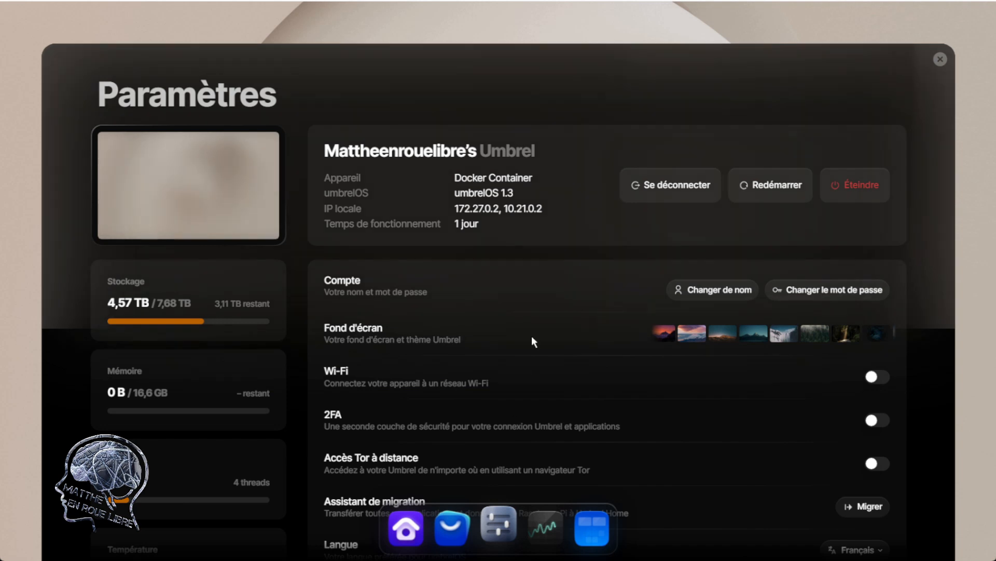
{"action": "left_click", "coordinate": [774, 185]}
{"action": "left_click", "coordinate": [468, 318]}
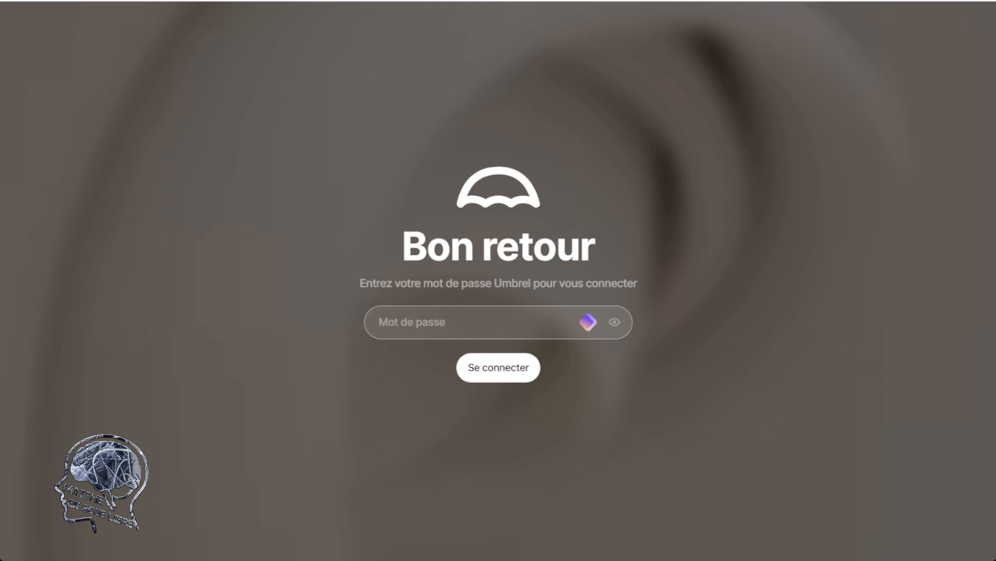
Step: Log back in to umbrelOS with the account password and dismiss the password manager's offer to save it
{"action": "type", "text": "•"}
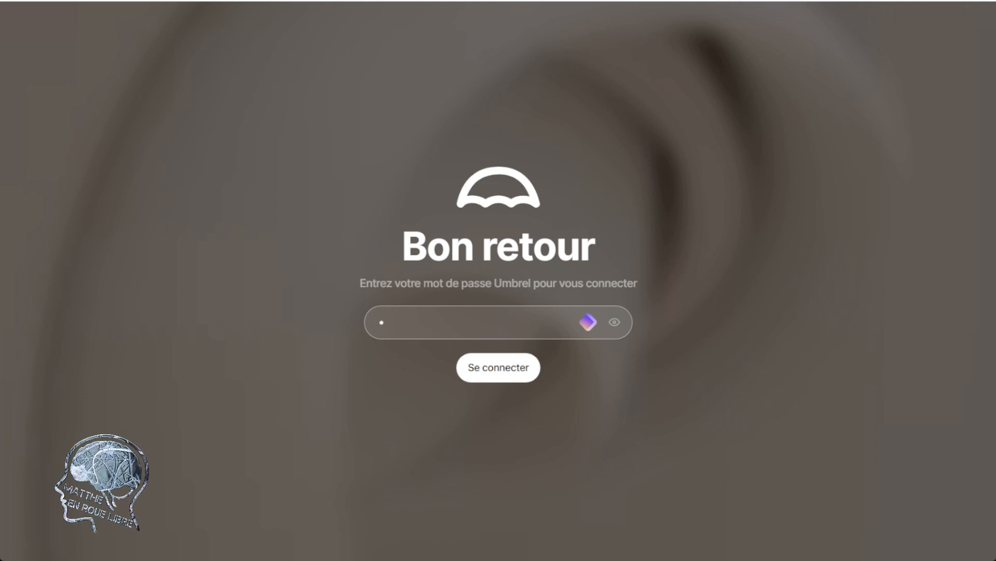
{"action": "type", "text": "•••"}
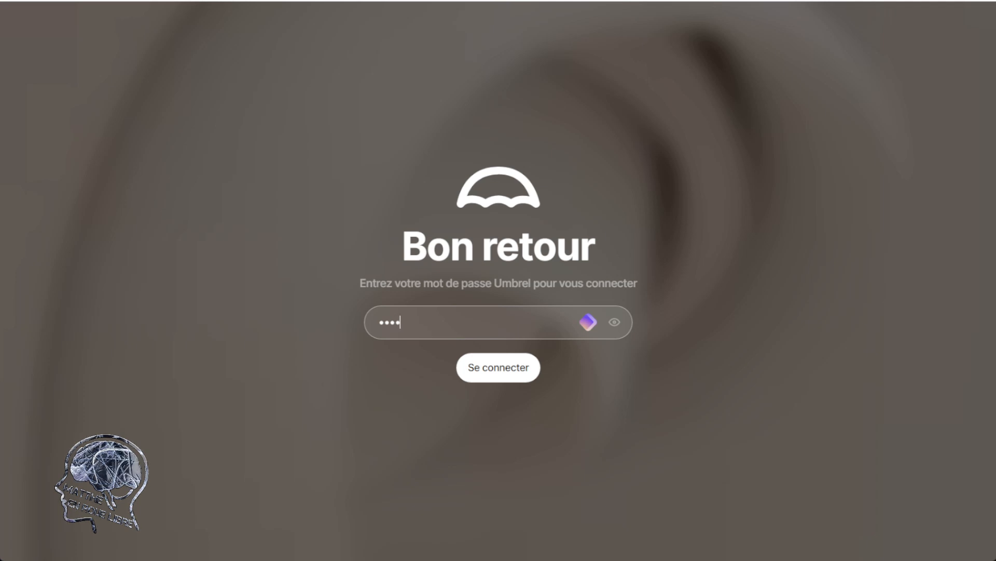
{"action": "type", "text": "••"}
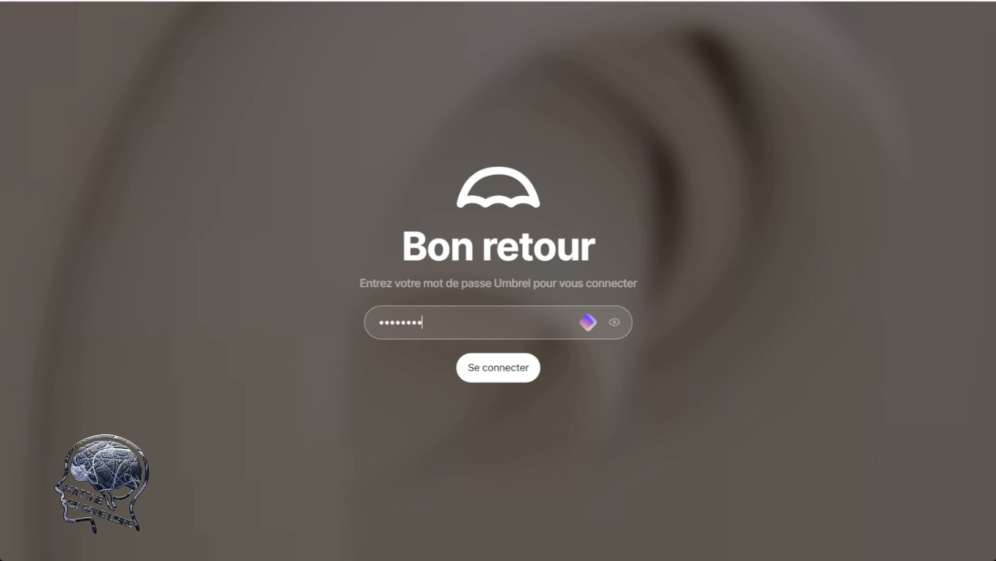
{"action": "key", "text": "Return"}
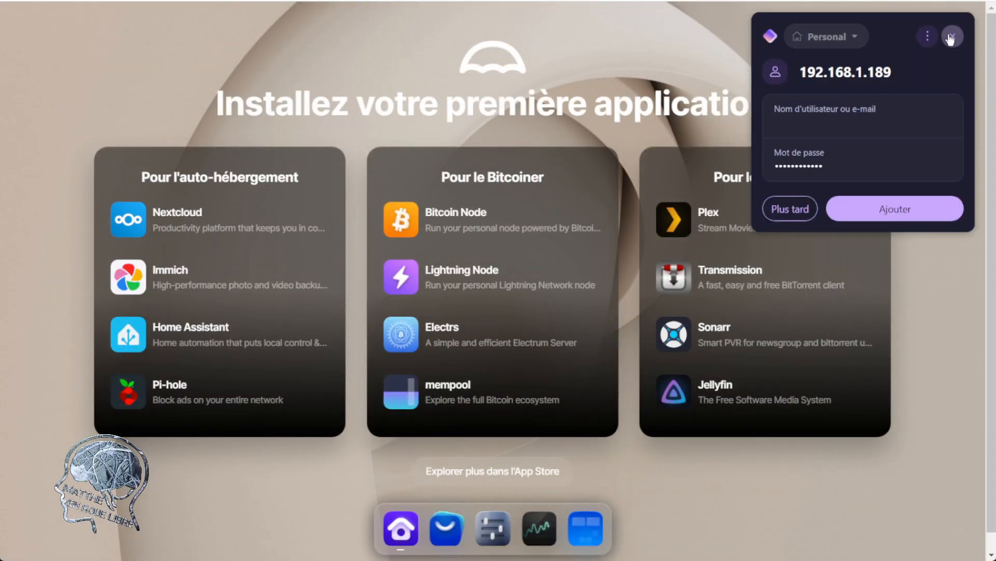
{"action": "left_click", "coordinate": [953, 36]}
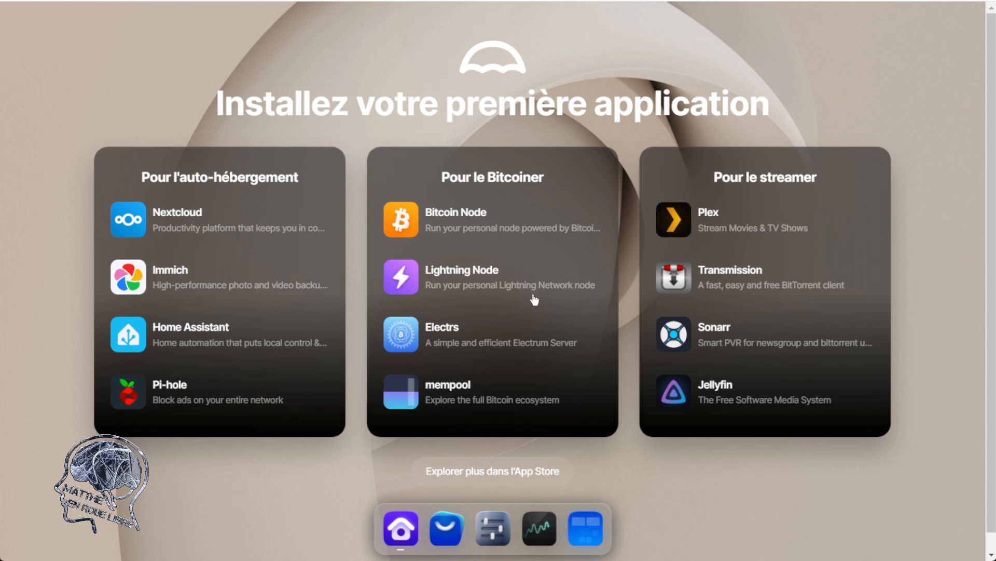
Step: Install Morphos server from the Fichiers & Productivité category of the App Store and return to the category list
{"action": "left_click", "coordinate": [457, 514]}
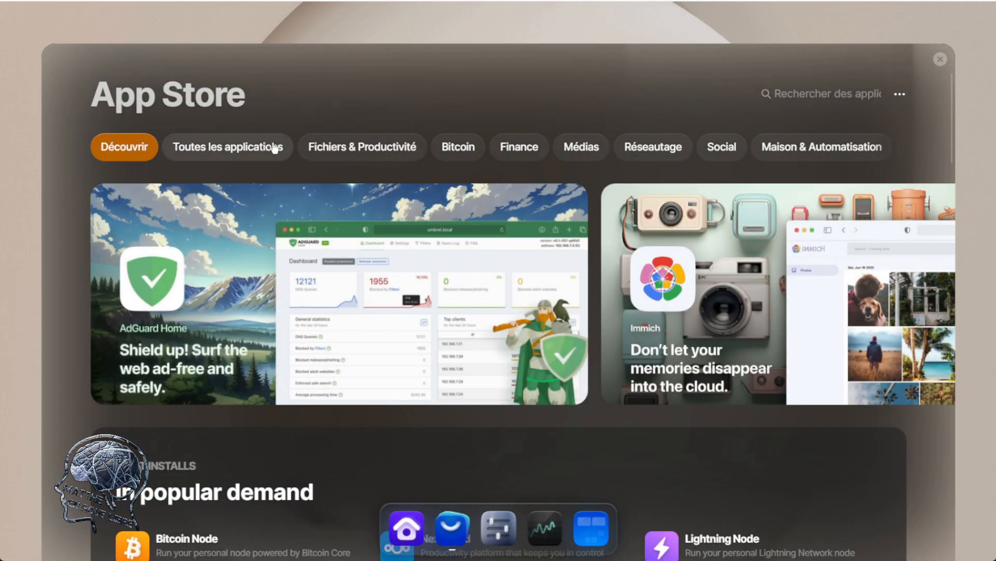
{"action": "left_click", "coordinate": [318, 146]}
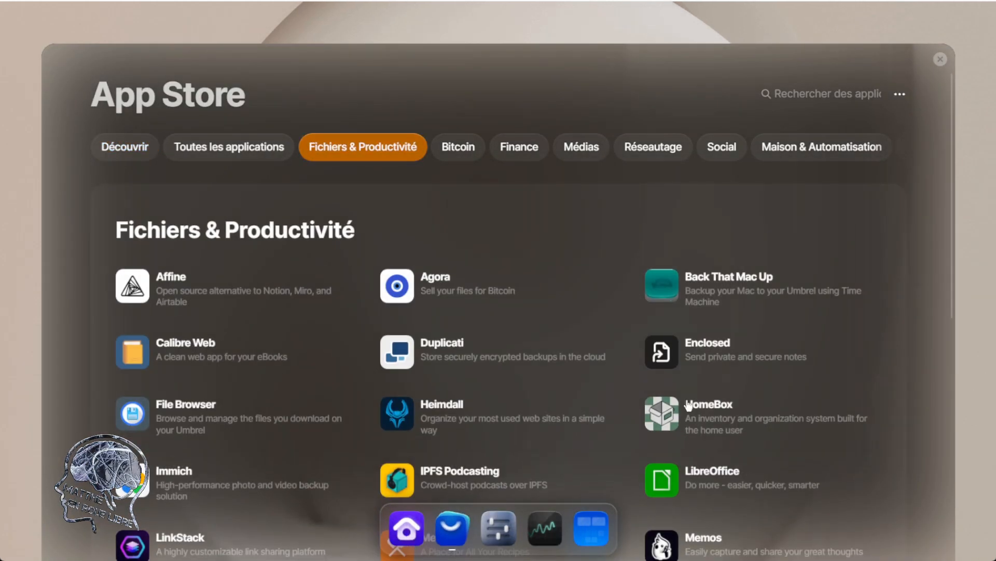
{"action": "left_click_drag", "start_coordinate": [952, 229], "coordinate": [951, 319]}
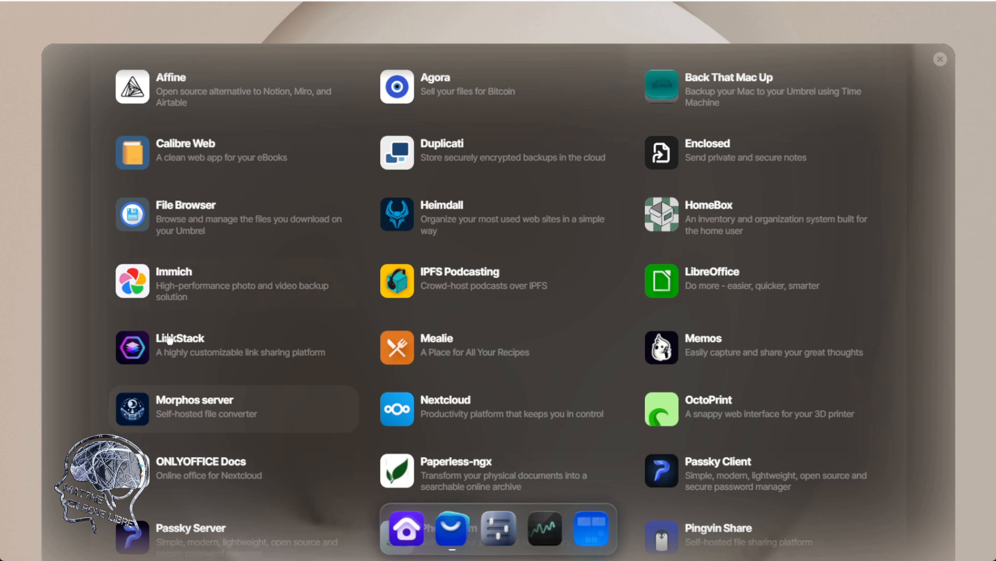
{"action": "left_click", "coordinate": [196, 401]}
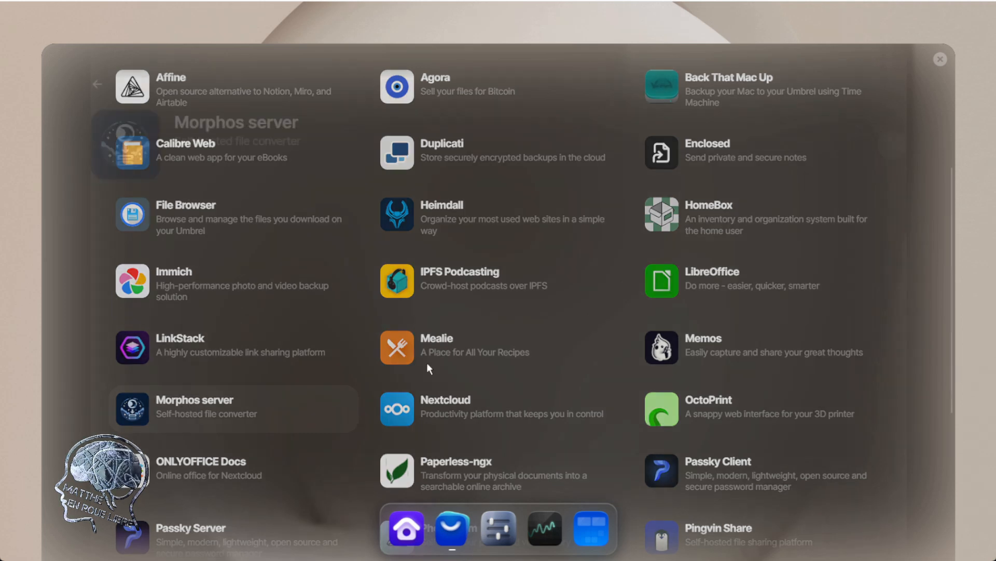
{"action": "left_click", "coordinate": [875, 149]}
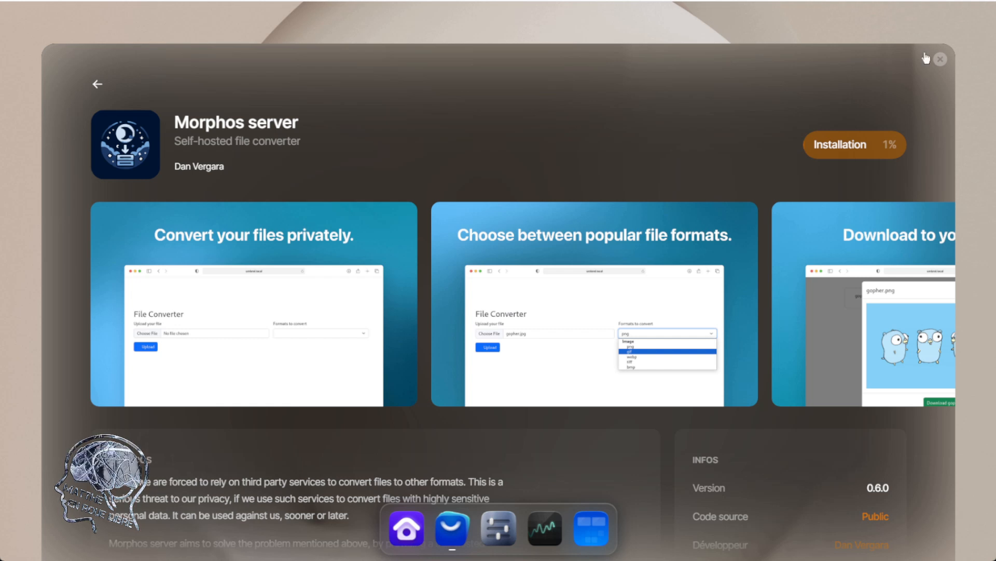
{"action": "left_click", "coordinate": [98, 86]}
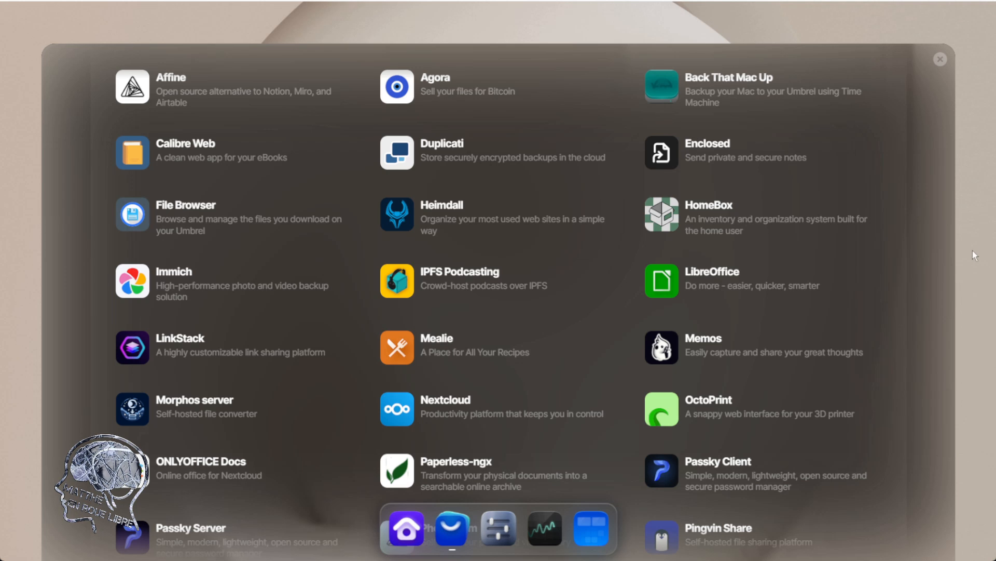
Step: Look through the Fichiers & Productivité, Bitcoin and Finance categories for available apps
{"action": "scroll", "coordinate": [941, 308], "scroll_direction": "down", "scroll_amount": 3}
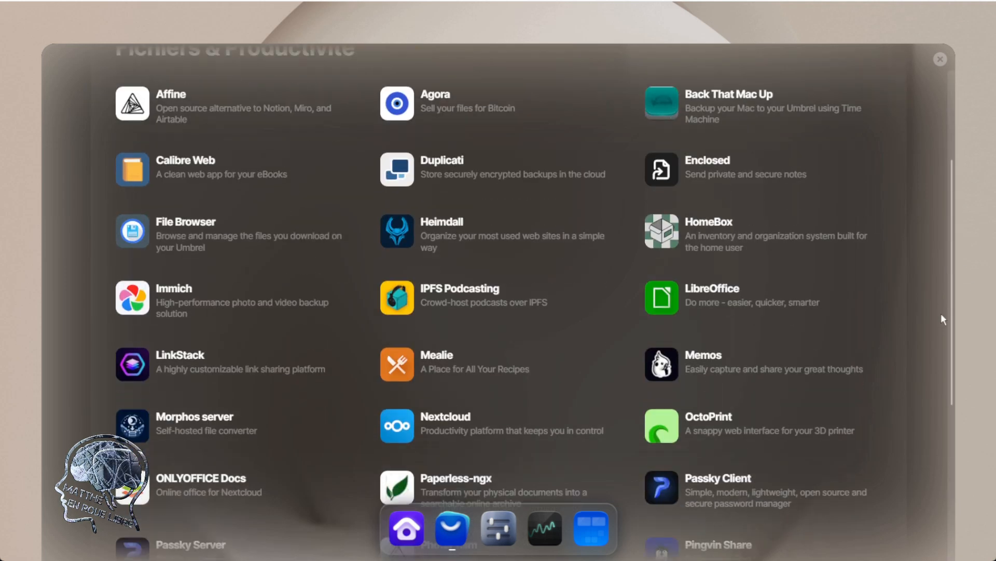
{"action": "left_click_drag", "start_coordinate": [934, 348], "coordinate": [960, 138]}
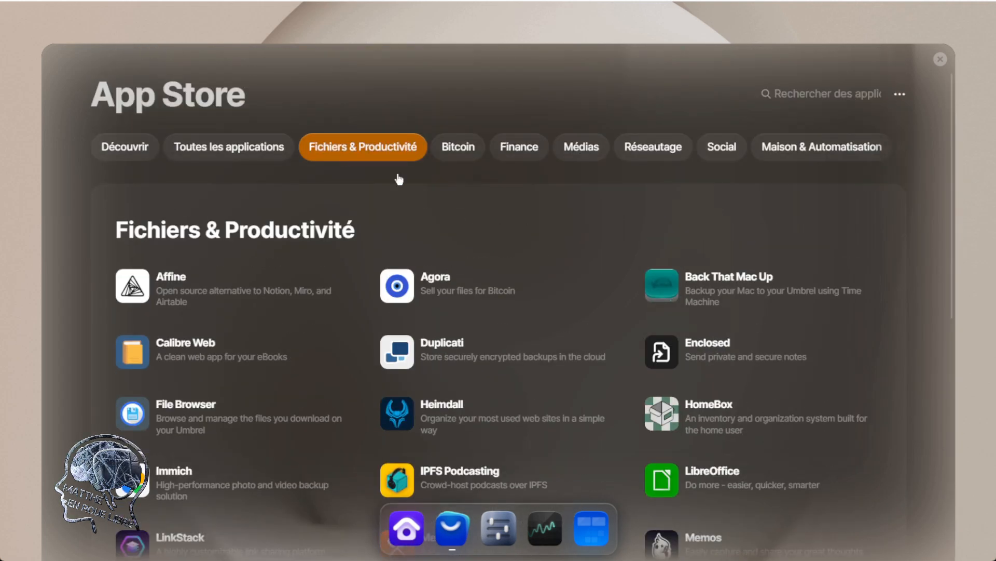
{"action": "left_click", "coordinate": [462, 145]}
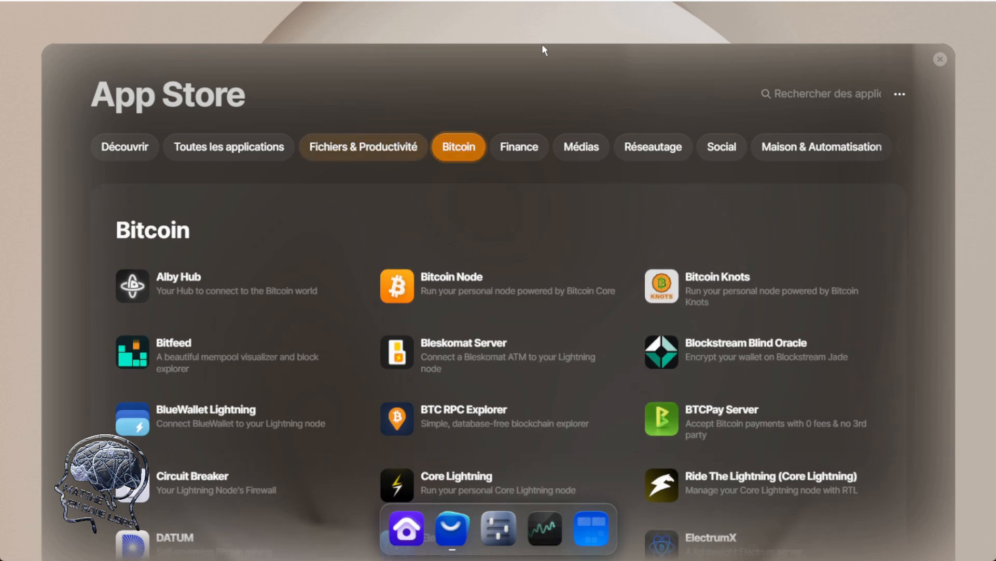
{"action": "left_click_drag", "start_coordinate": [951, 171], "coordinate": [981, 150]}
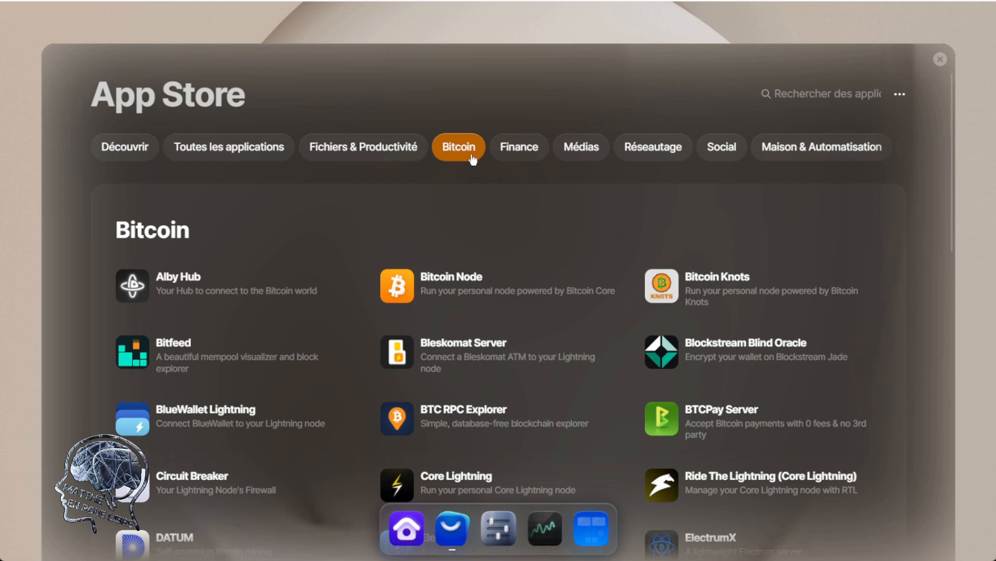
{"action": "left_click", "coordinate": [517, 150]}
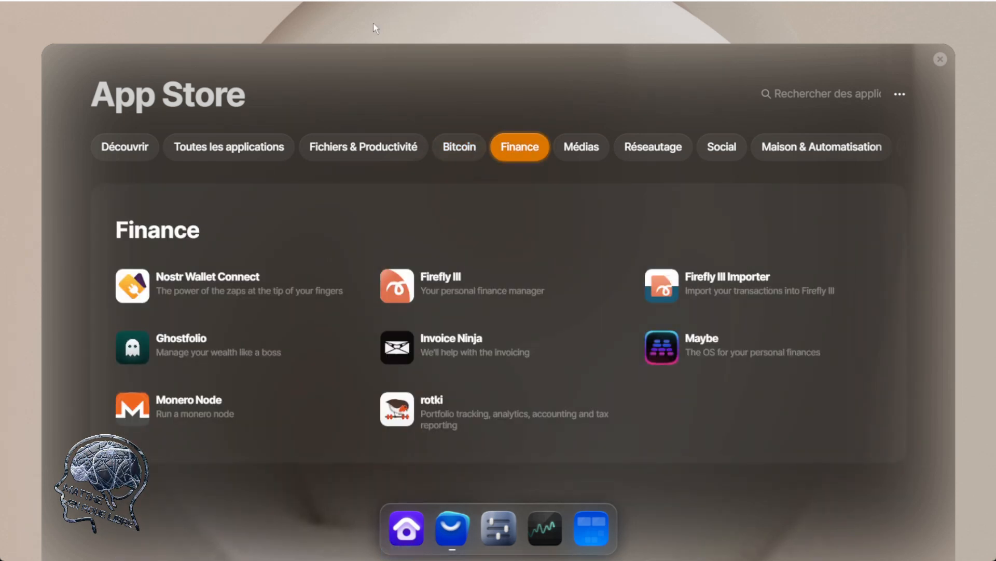
Step: Install Navidrome from the Médias category and return to the category list
{"action": "left_click", "coordinate": [581, 147]}
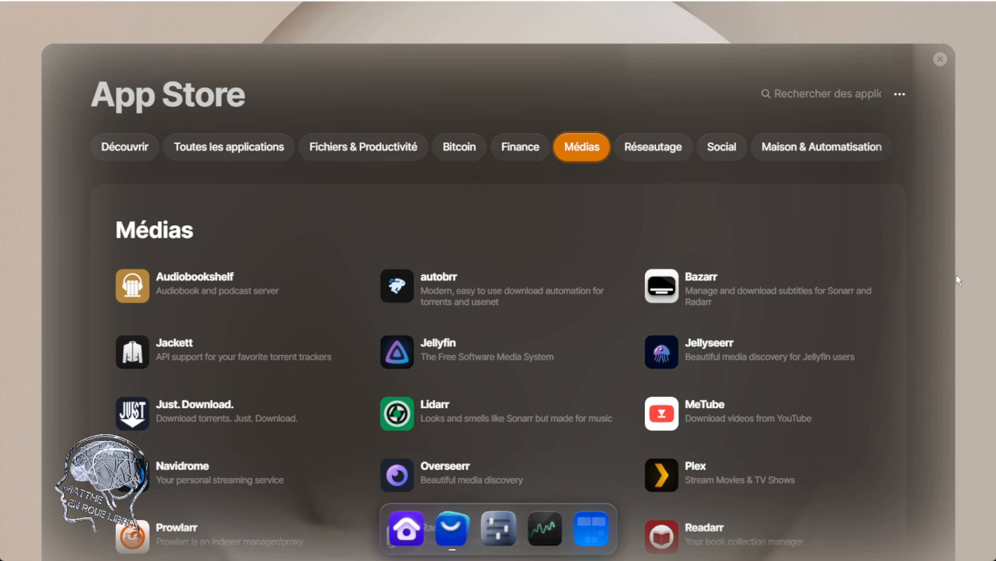
{"action": "scroll", "coordinate": [960, 337], "scroll_direction": "down", "scroll_amount": 4}
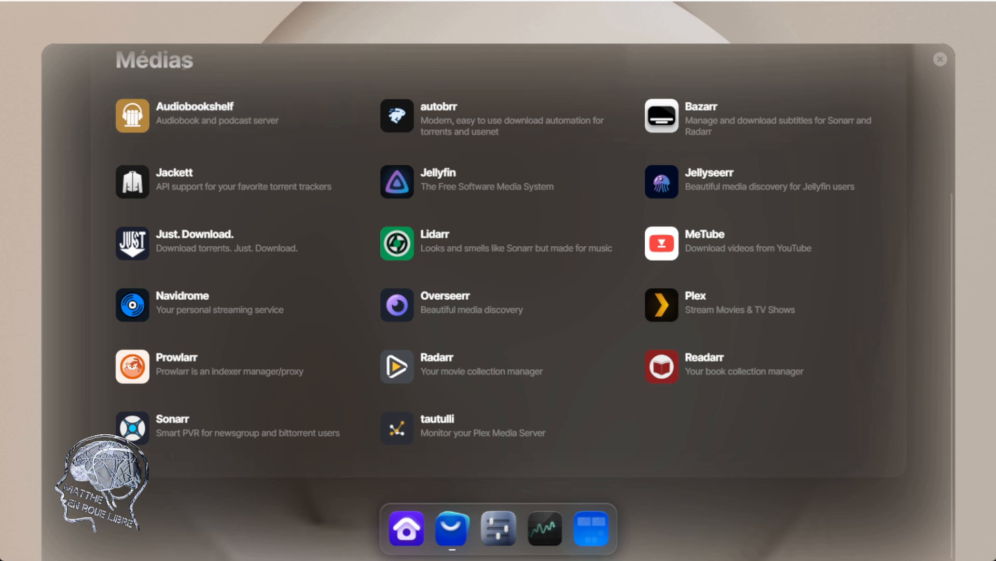
{"action": "left_click", "coordinate": [251, 310]}
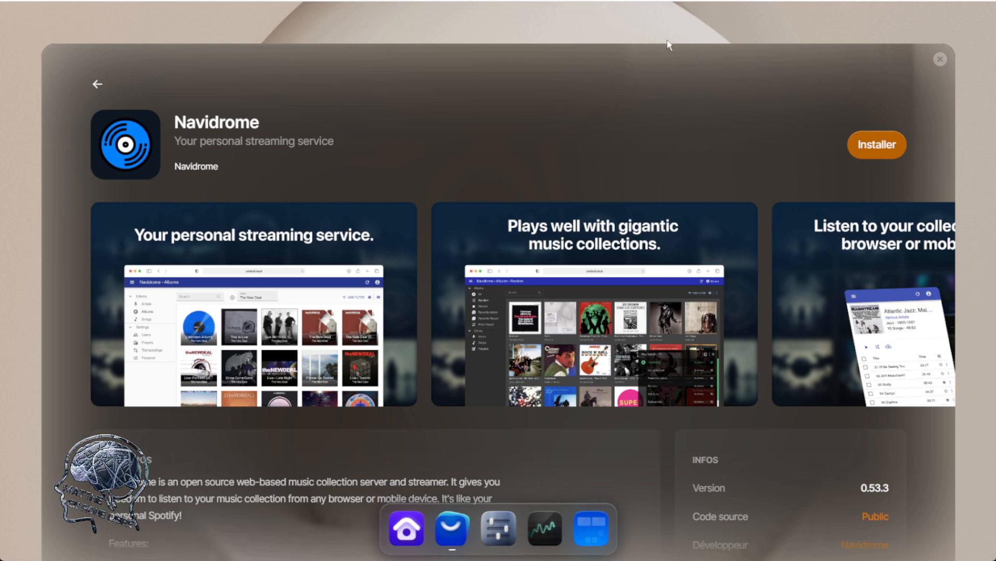
{"action": "left_click", "coordinate": [875, 155]}
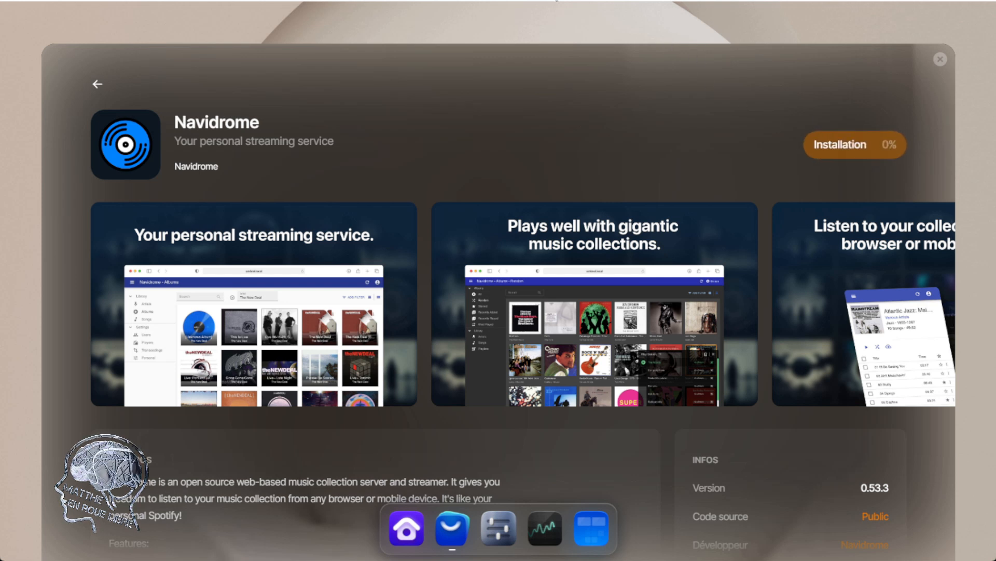
{"action": "left_click", "coordinate": [101, 87]}
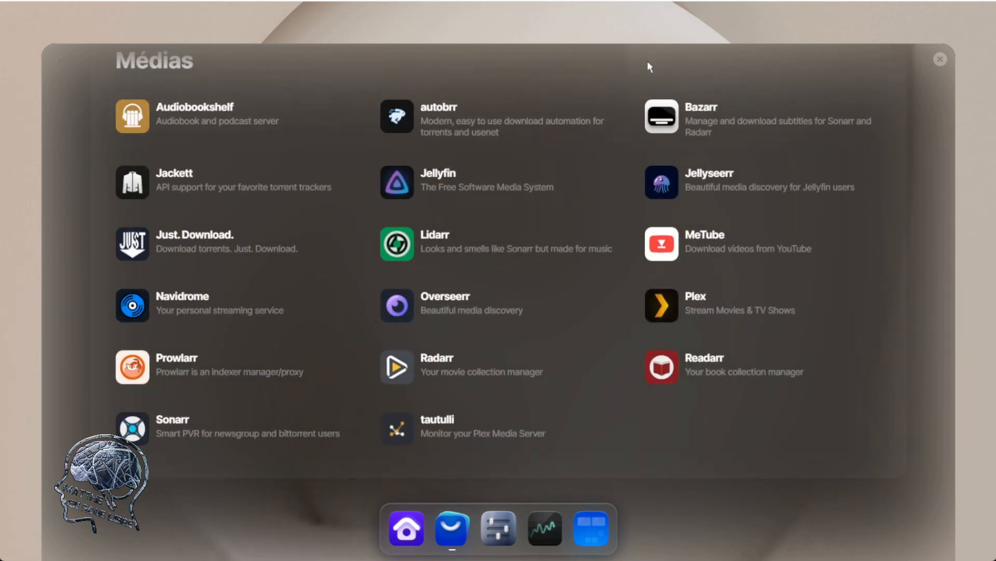
Step: Install Pi-hole from the Réseautage category and return to the category list
{"action": "left_click_drag", "start_coordinate": [953, 295], "coordinate": [949, 170]}
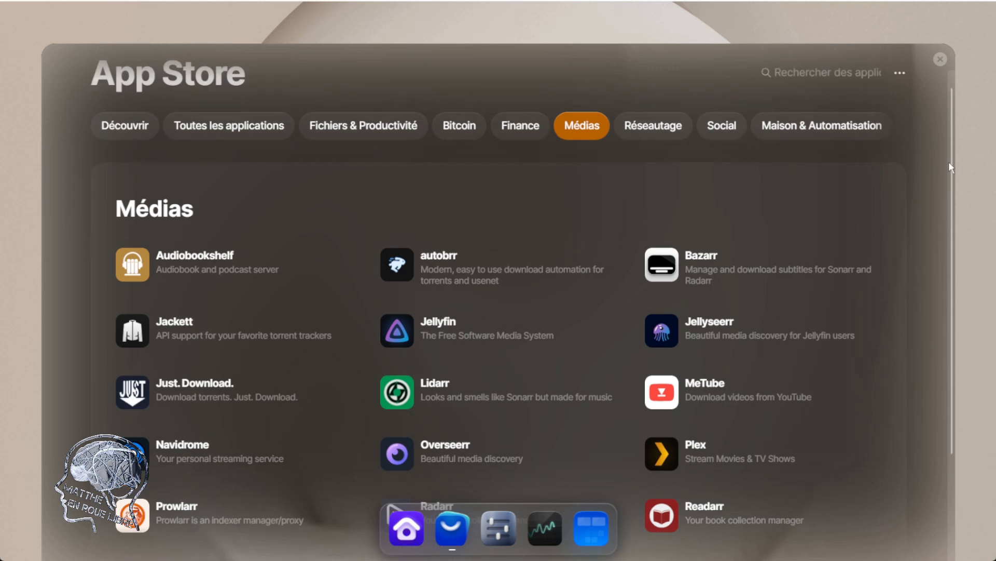
{"action": "left_click", "coordinate": [633, 148]}
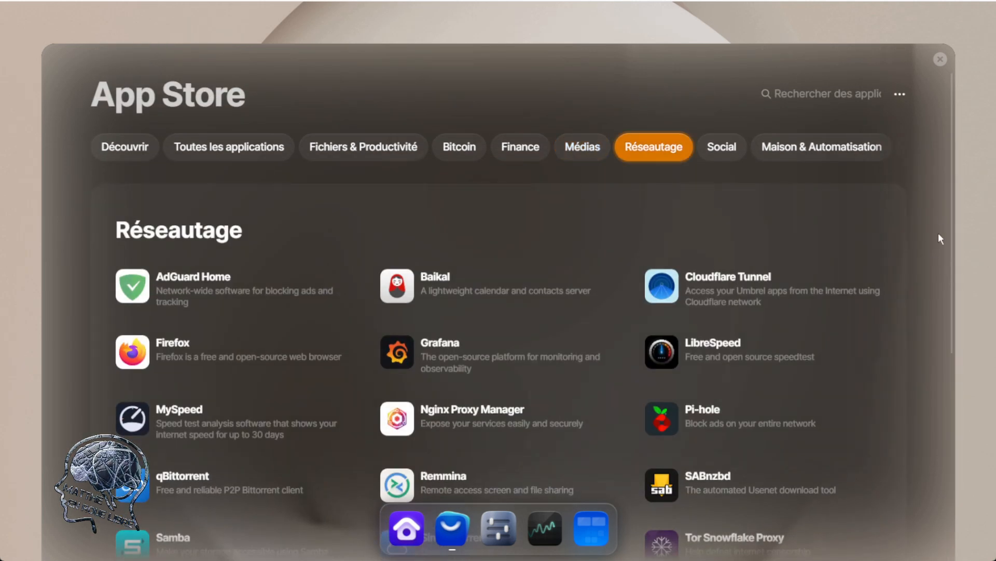
{"action": "scroll", "coordinate": [942, 234], "scroll_direction": "down", "scroll_amount": 1}
{"action": "scroll", "coordinate": [942, 223], "scroll_direction": "up", "scroll_amount": 1}
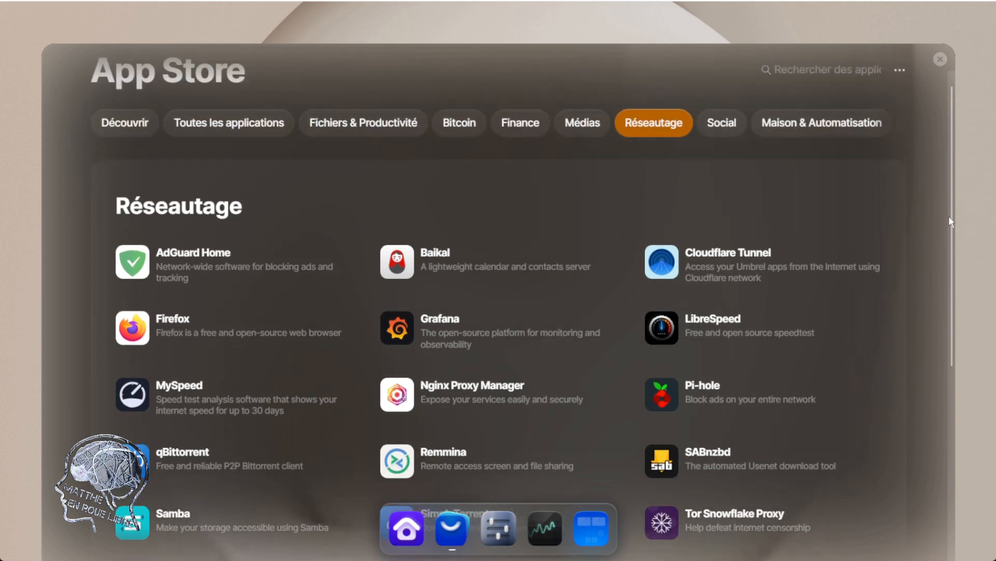
{"action": "scroll", "coordinate": [924, 270], "scroll_direction": "down", "scroll_amount": 3}
{"action": "scroll", "coordinate": [908, 358], "scroll_direction": "down", "scroll_amount": 4}
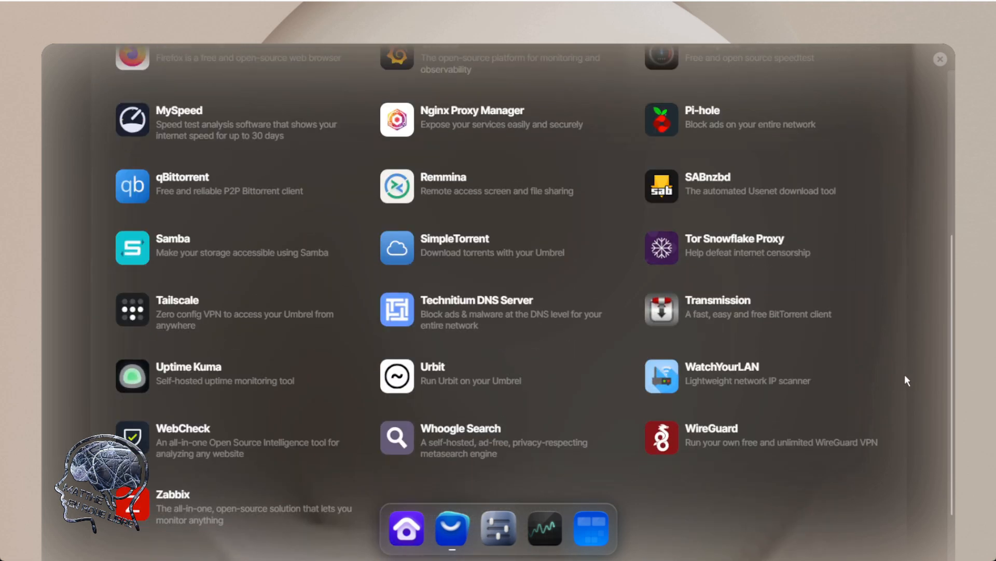
{"action": "scroll", "coordinate": [905, 372], "scroll_direction": "up", "scroll_amount": 1}
{"action": "scroll", "coordinate": [902, 354], "scroll_direction": "up", "scroll_amount": 1}
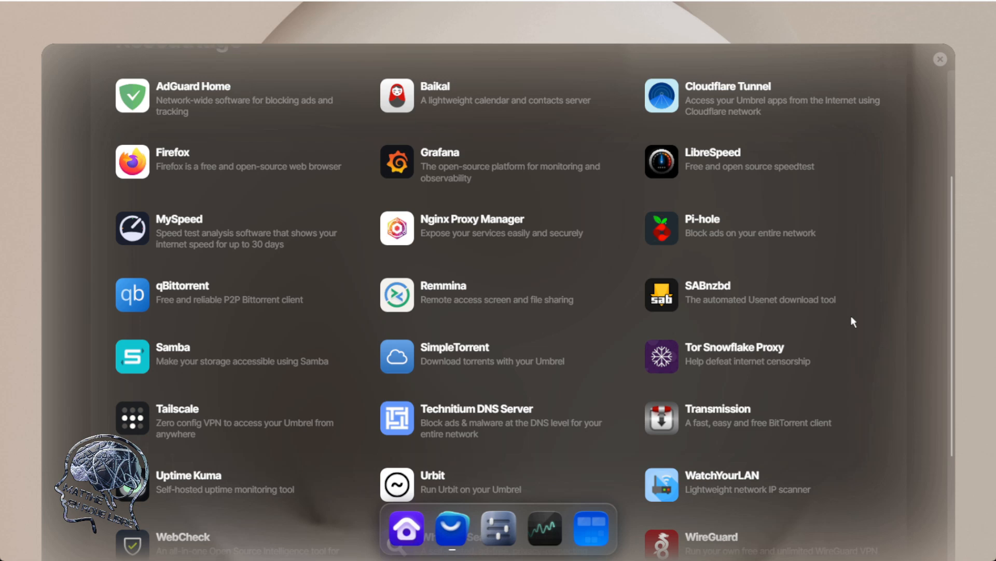
{"action": "scroll", "coordinate": [848, 309], "scroll_direction": "up", "scroll_amount": 1}
{"action": "scroll", "coordinate": [841, 332], "scroll_direction": "down", "scroll_amount": 2}
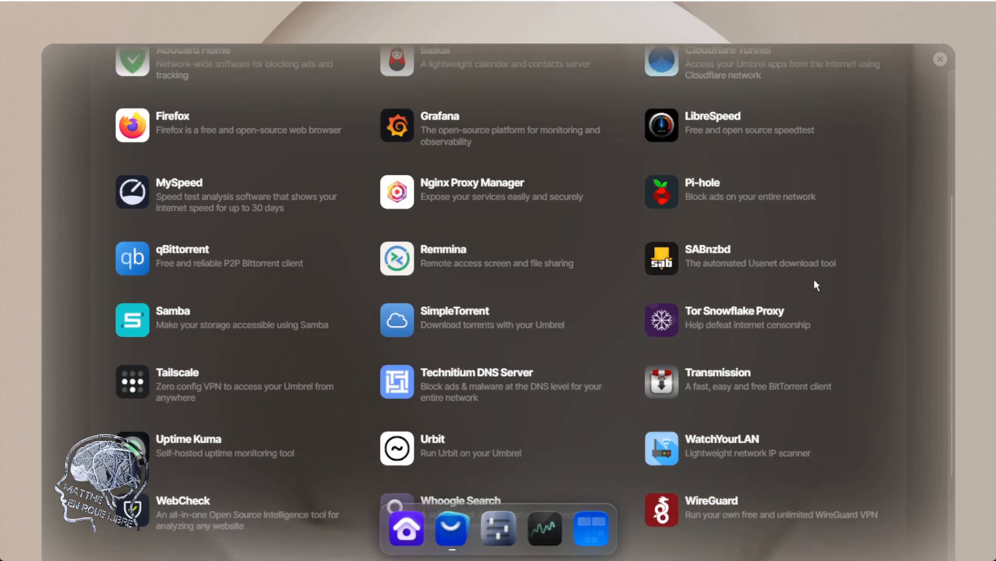
{"action": "left_click", "coordinate": [704, 184]}
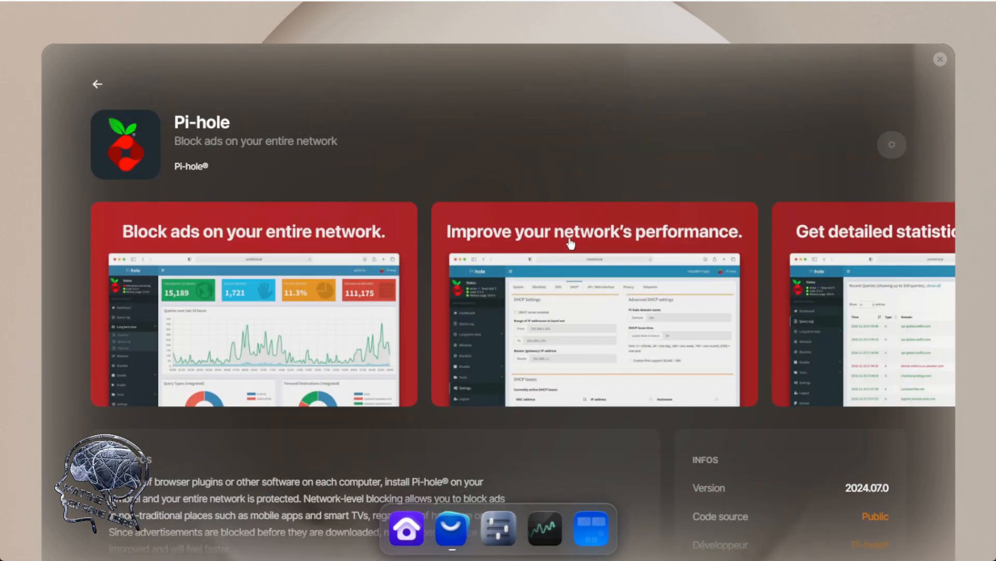
{"action": "left_click", "coordinate": [885, 156]}
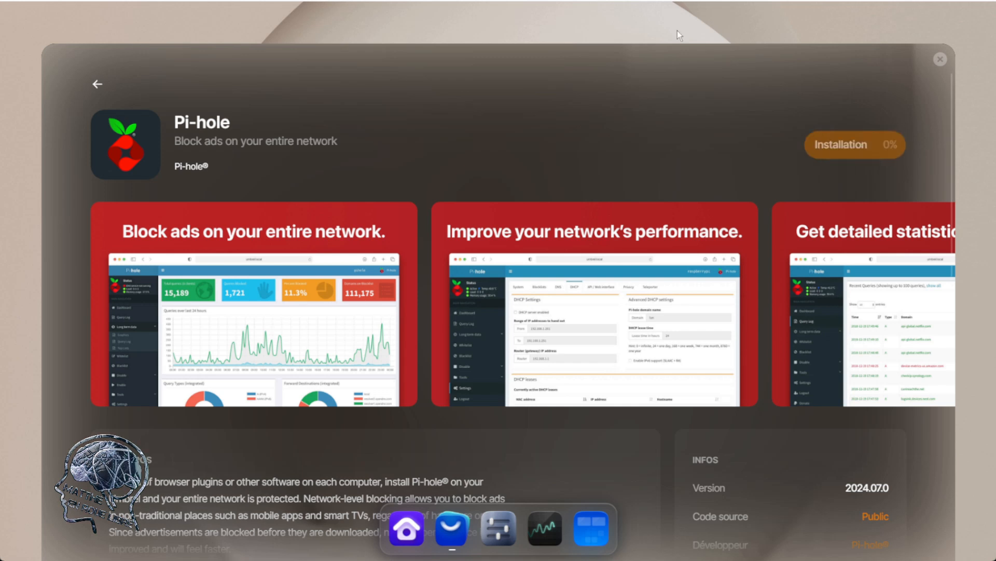
{"action": "left_click", "coordinate": [96, 84]}
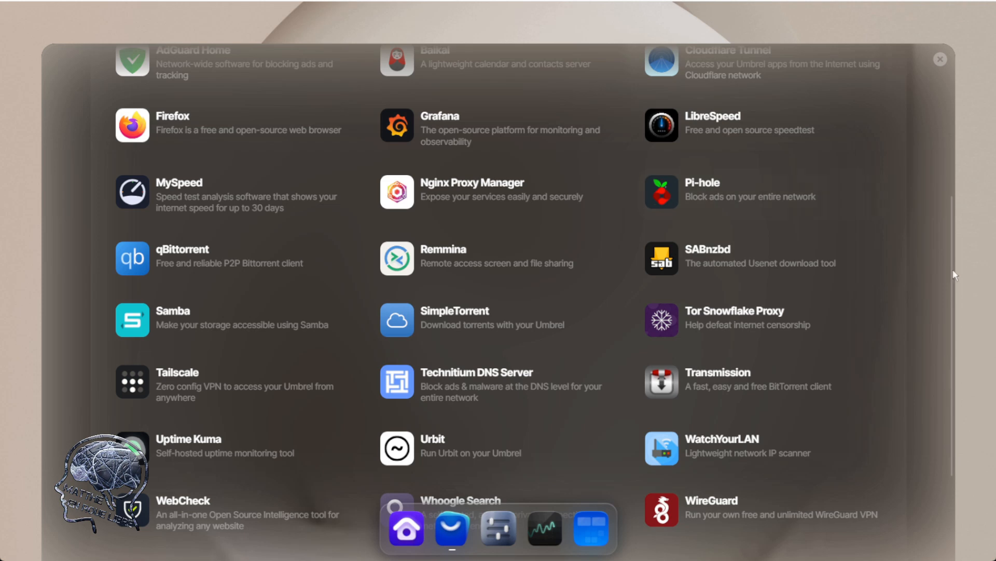
Step: Look through the apps in the Social and Maison & Automatisation categories, reopening the App Store if it closes
{"action": "scroll", "coordinate": [951, 285], "scroll_direction": "up", "scroll_amount": 5}
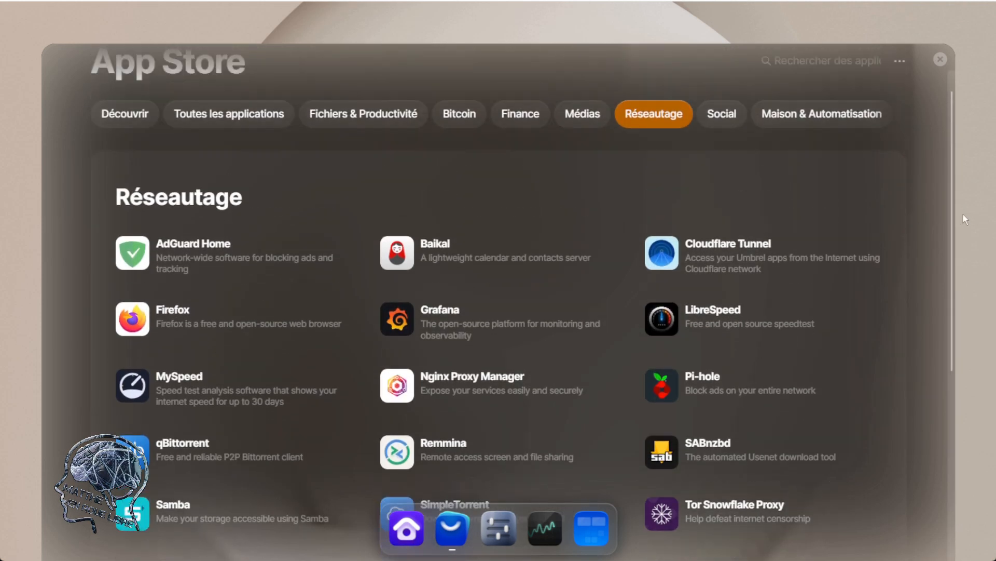
{"action": "left_click", "coordinate": [722, 146]}
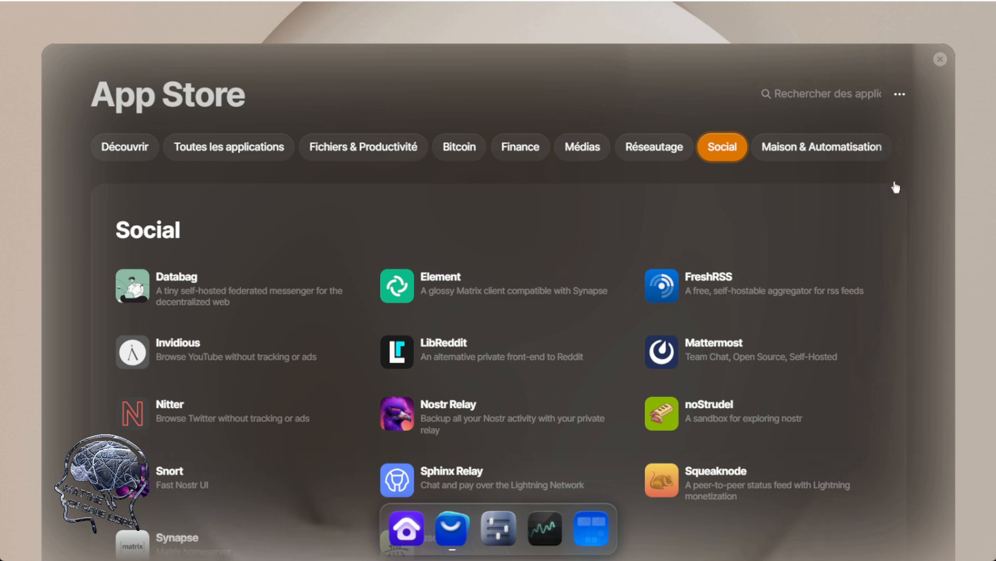
{"action": "scroll", "coordinate": [951, 325], "scroll_direction": "down", "scroll_amount": 3}
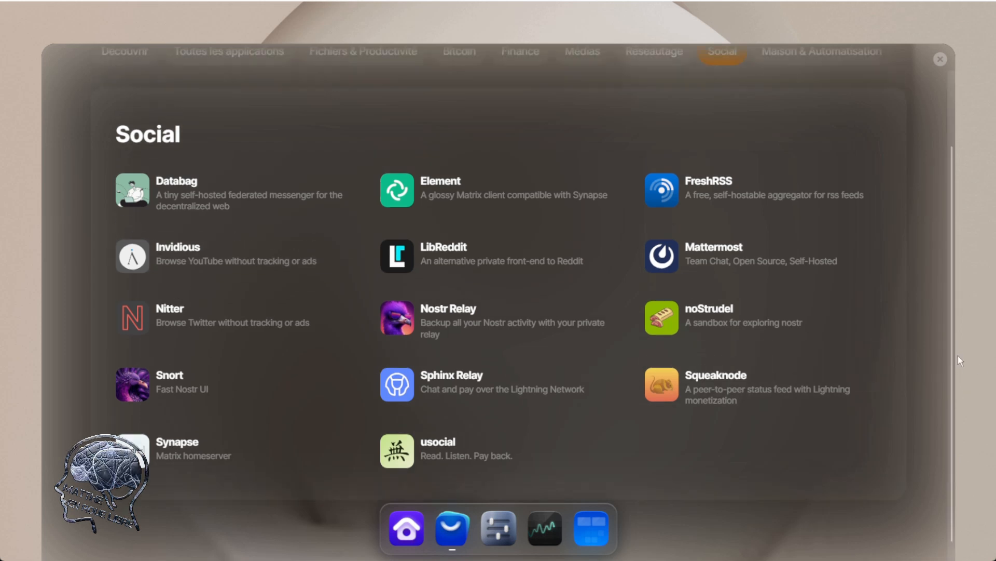
{"action": "left_click", "coordinate": [953, 382]}
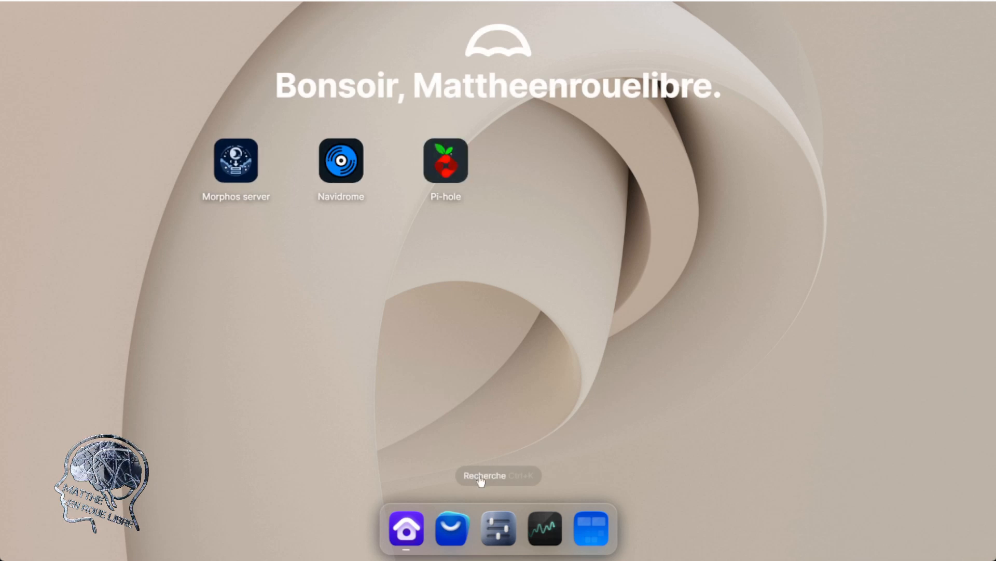
{"action": "left_click", "coordinate": [449, 542]}
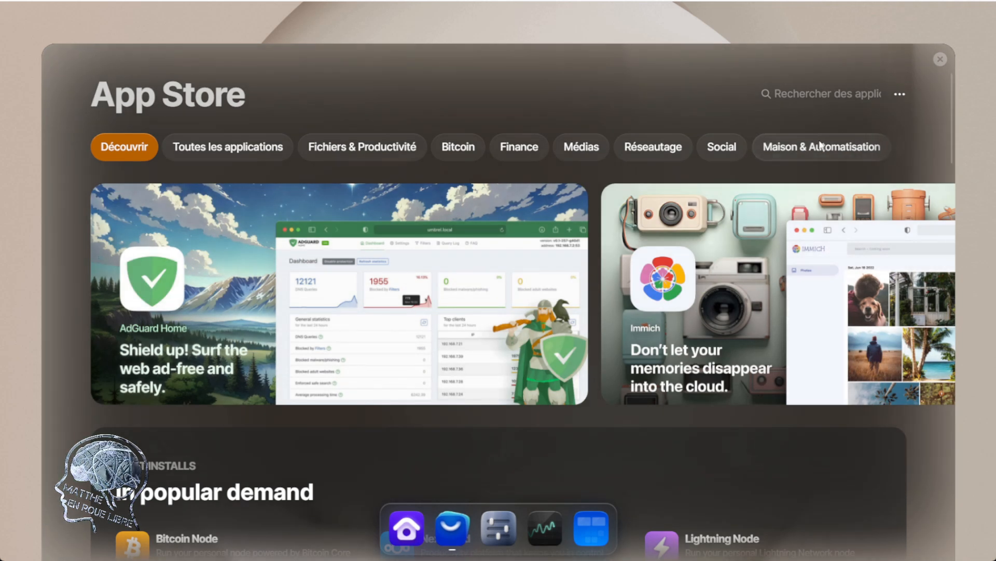
{"action": "left_click", "coordinate": [820, 145]}
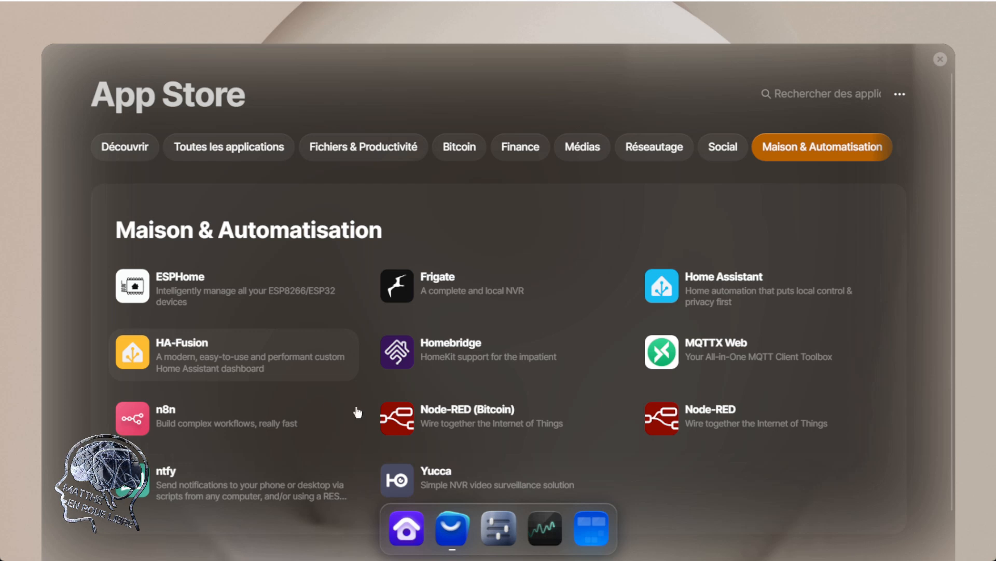
Step: Install Immich from the Fichiers & Productivité category and close the App Store
{"action": "left_click", "coordinate": [361, 149]}
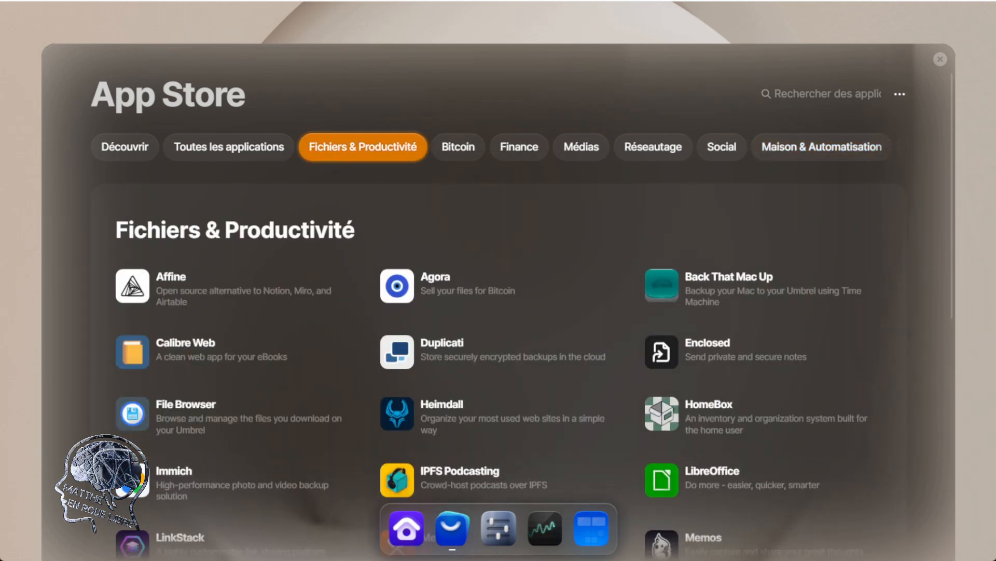
{"action": "left_click", "coordinate": [190, 491]}
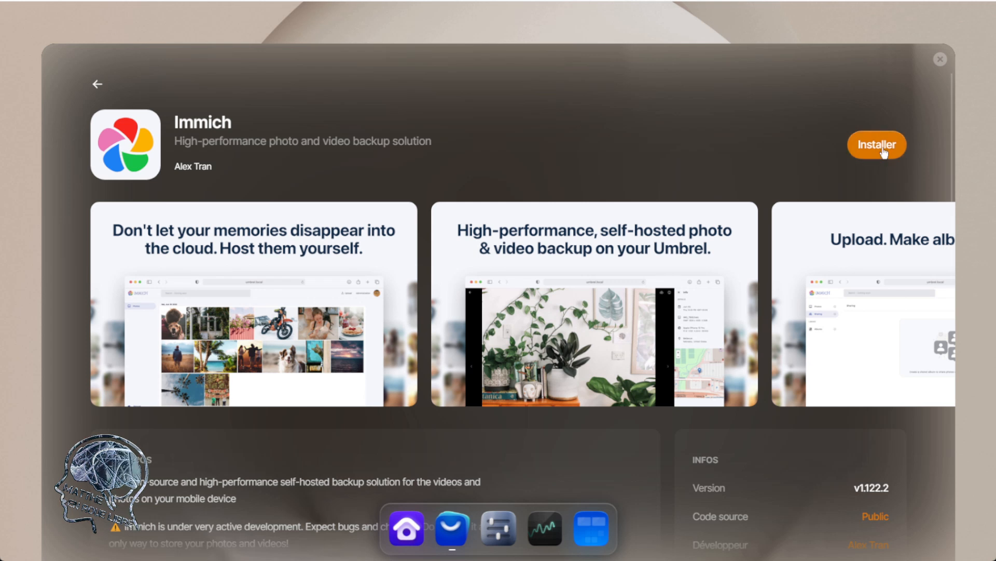
{"action": "left_click", "coordinate": [883, 151]}
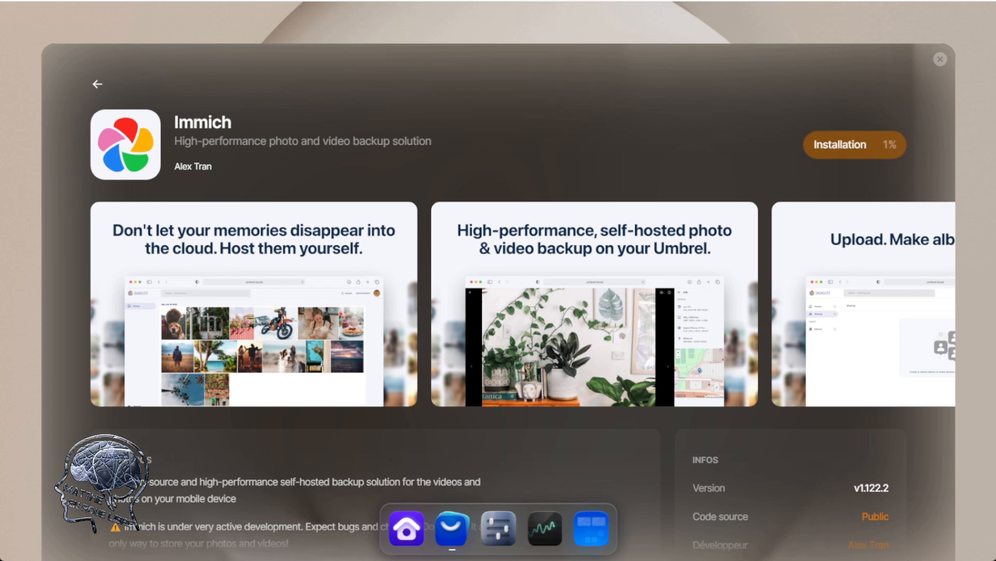
{"action": "left_click", "coordinate": [940, 59]}
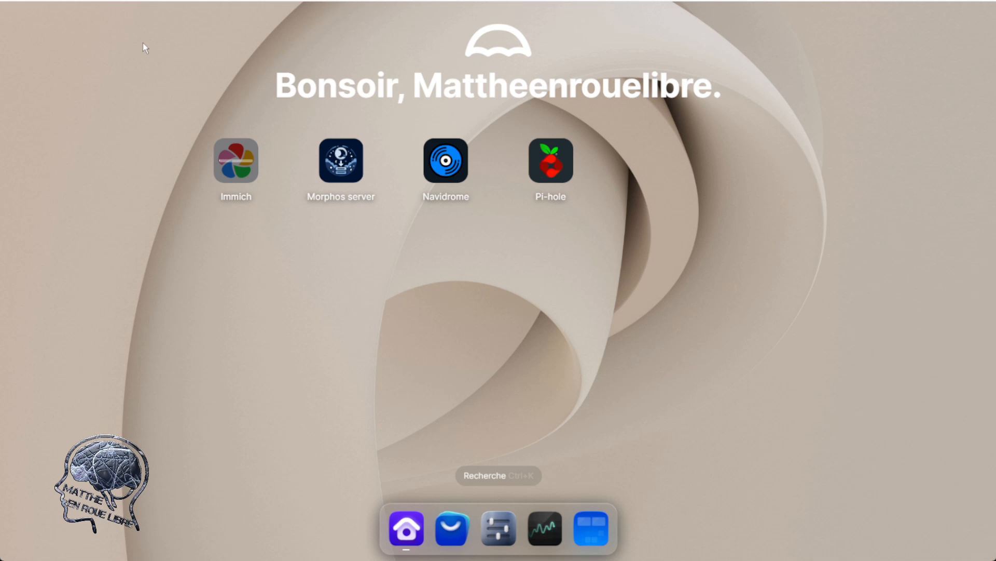
Step: Copy Pi-hole's default password, open Pi-hole, log in with that password and dismiss the offer to save the credentials
{"action": "left_click", "coordinate": [543, 174]}
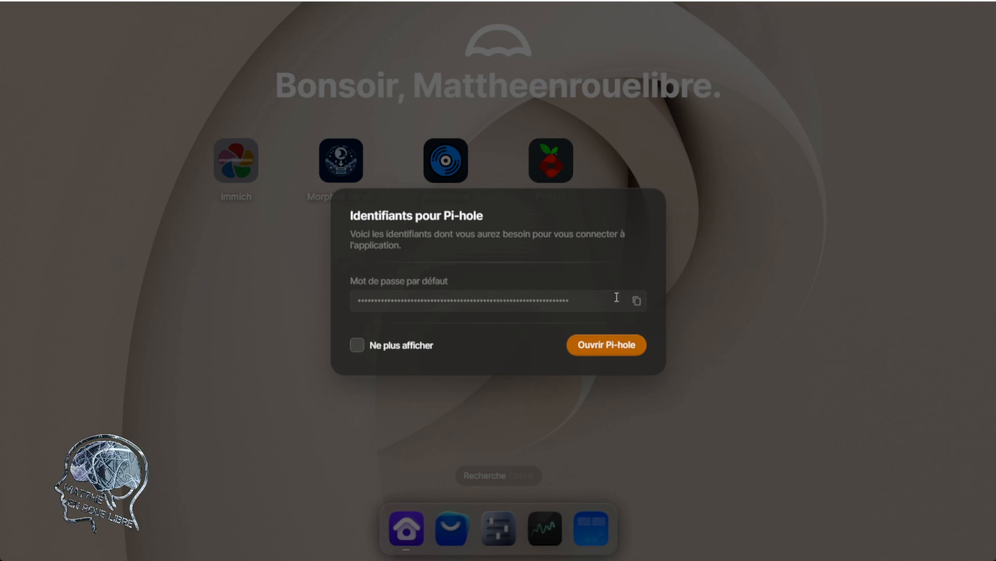
{"action": "left_click", "coordinate": [637, 300]}
{"action": "left_click", "coordinate": [614, 345]}
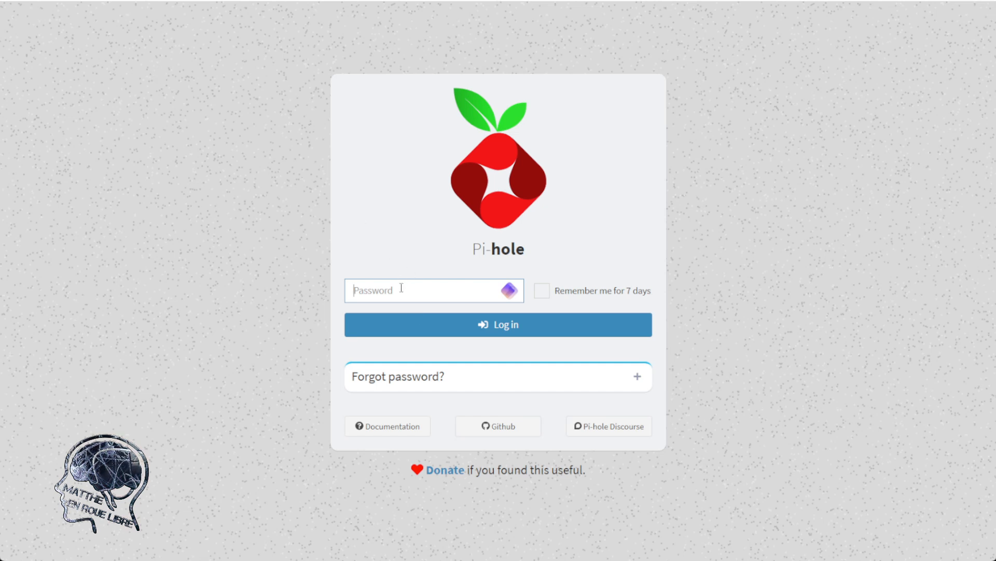
{"action": "key", "text": "ctrl+v"}
{"action": "left_click", "coordinate": [402, 322]}
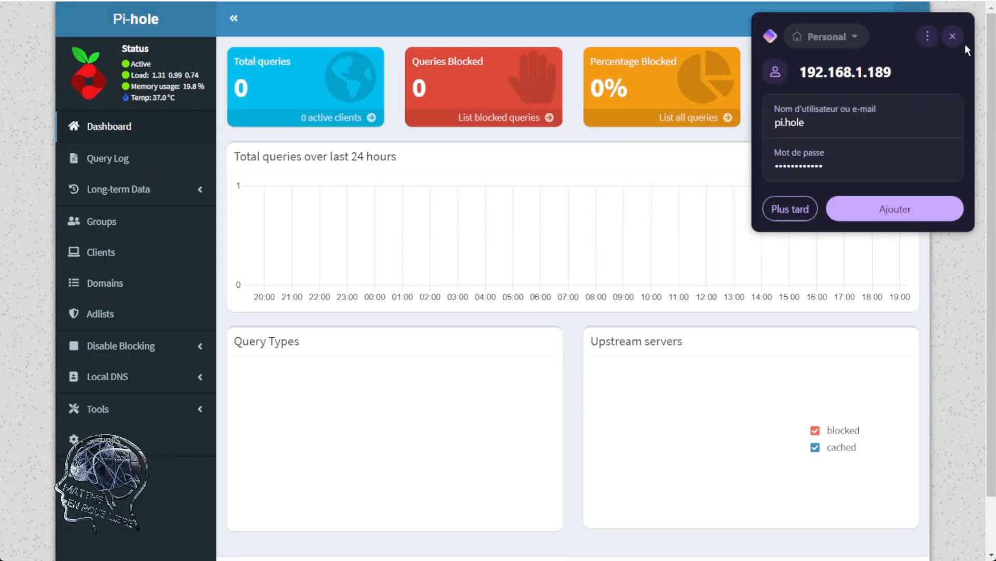
{"action": "left_click", "coordinate": [952, 36]}
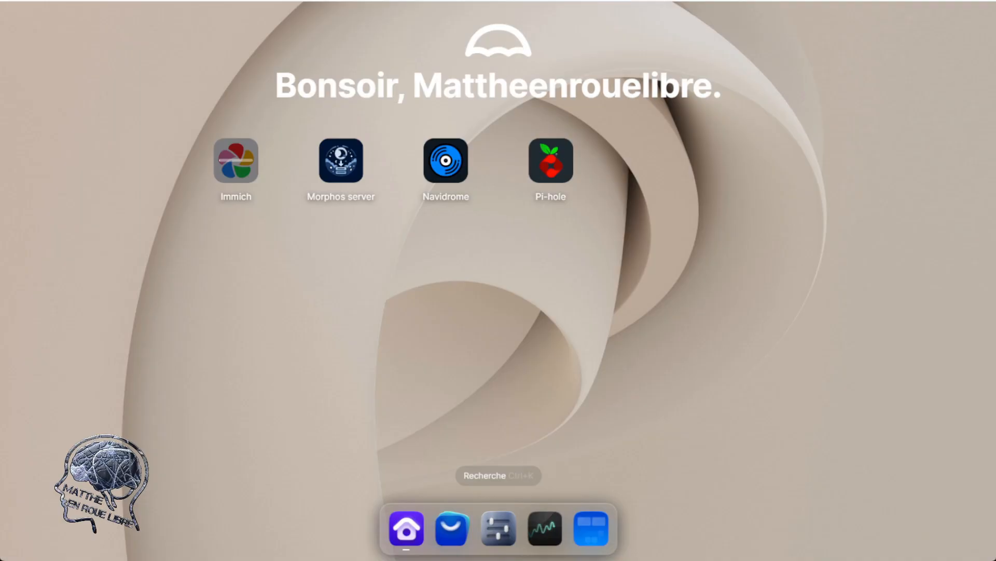
Step: Open Navidrome from the umbrelOS home screen and enter a username and password for the new administrator account
{"action": "left_click", "coordinate": [465, 164]}
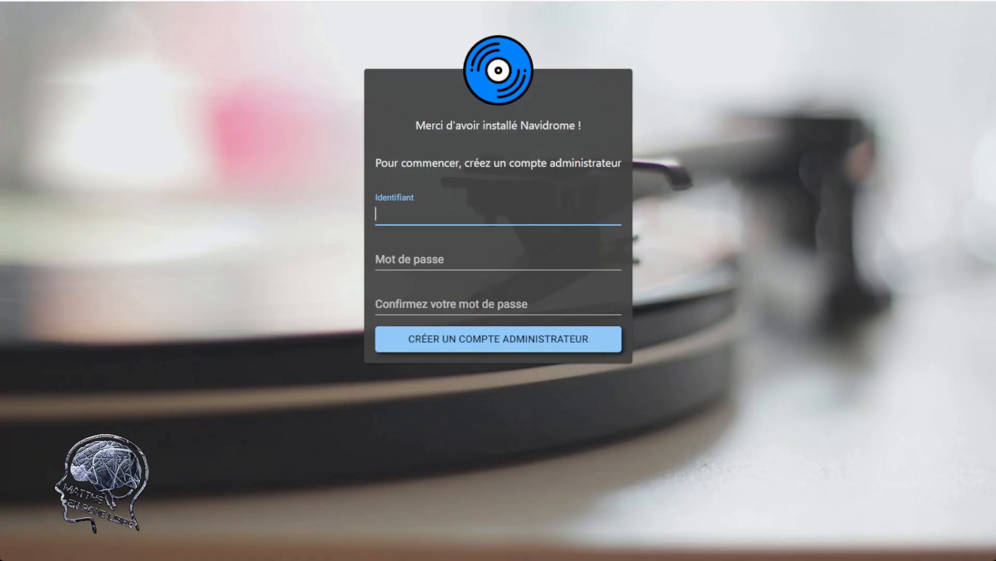
{"action": "type", "text": "MattheEnRoueLibre"}
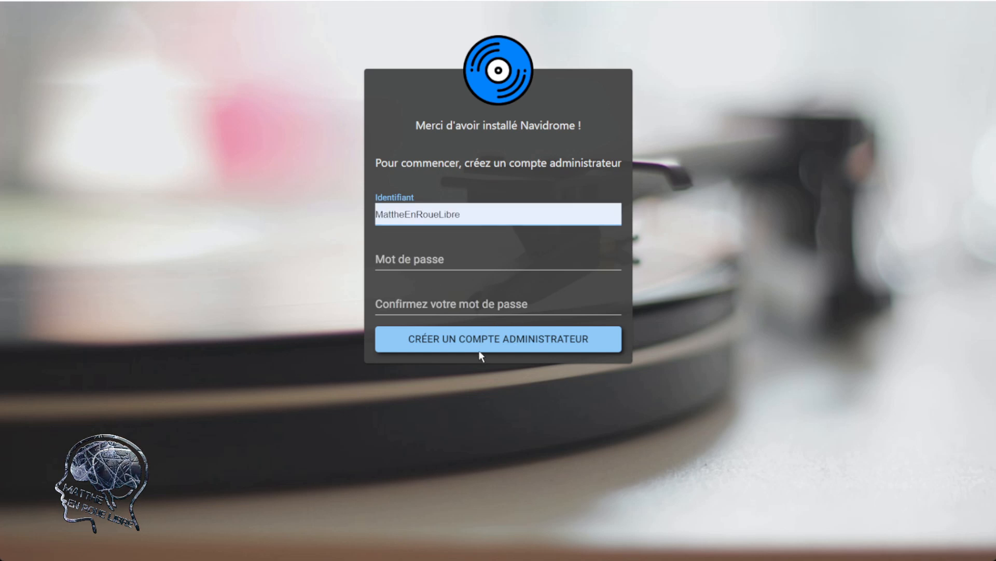
{"action": "left_click", "coordinate": [480, 351]}
{"action": "left_click", "coordinate": [415, 247]}
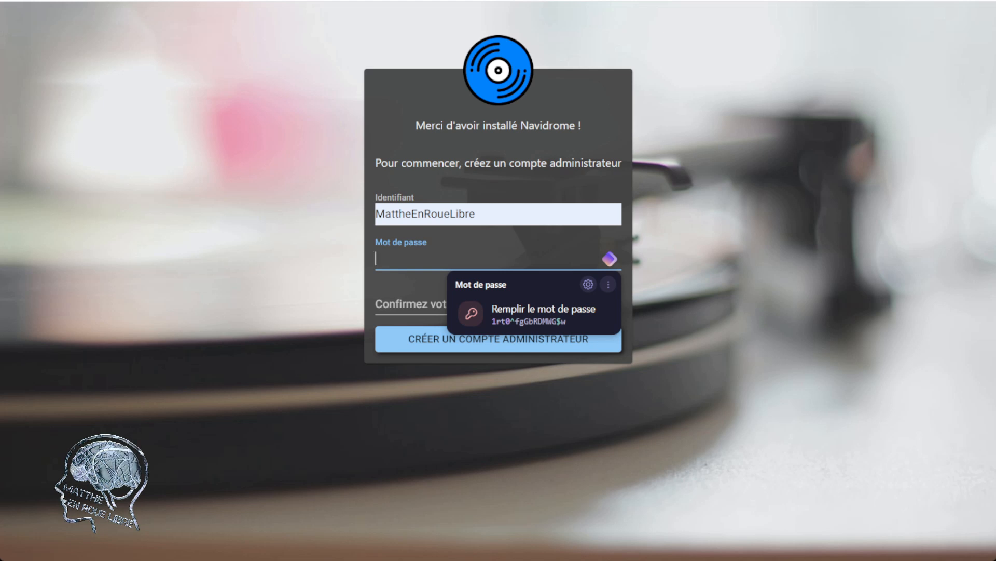
{"action": "type", "text": "•"}
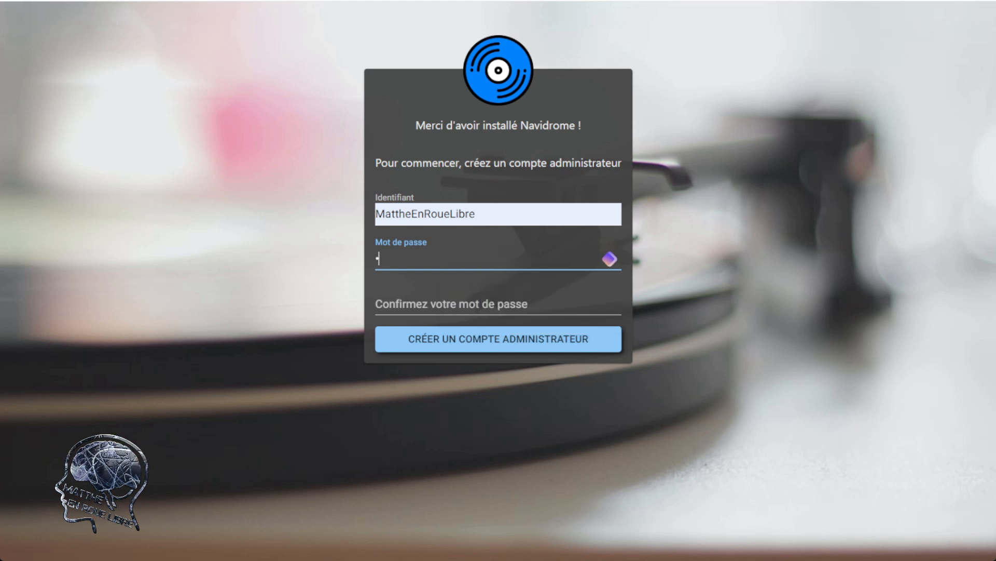
{"action": "type", "text": "••"}
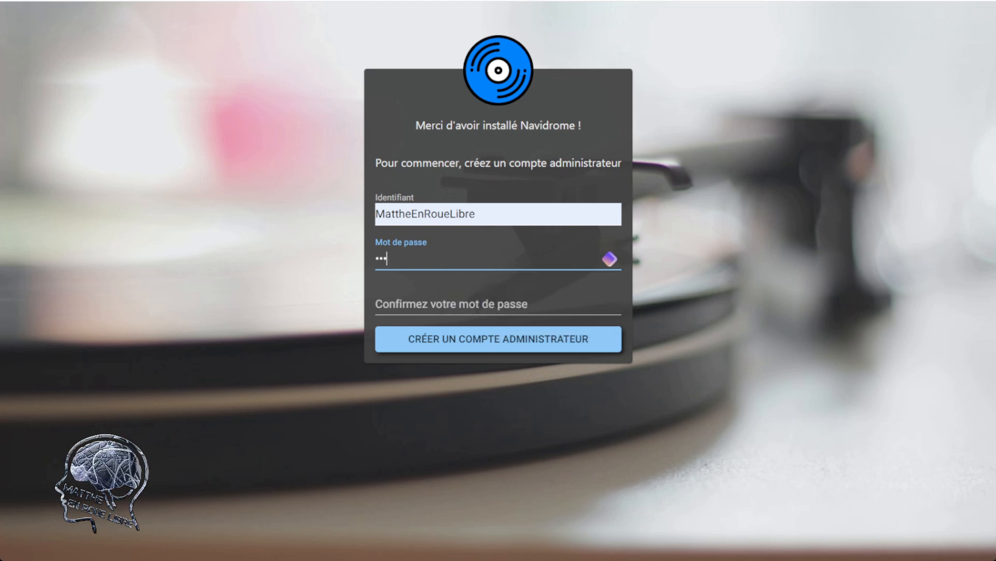
{"action": "type", "text": "••"}
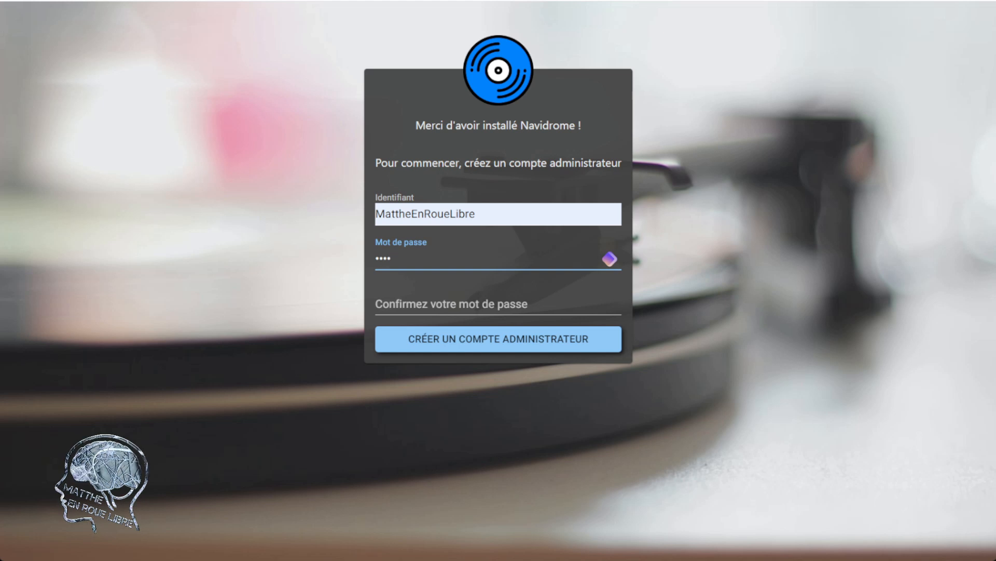
{"action": "type", "text": "•••"}
Step: Confirm the Navidrome administrator password, create the account without saving its credentials, and open the Radios page
{"action": "left_click", "coordinate": [465, 297]}
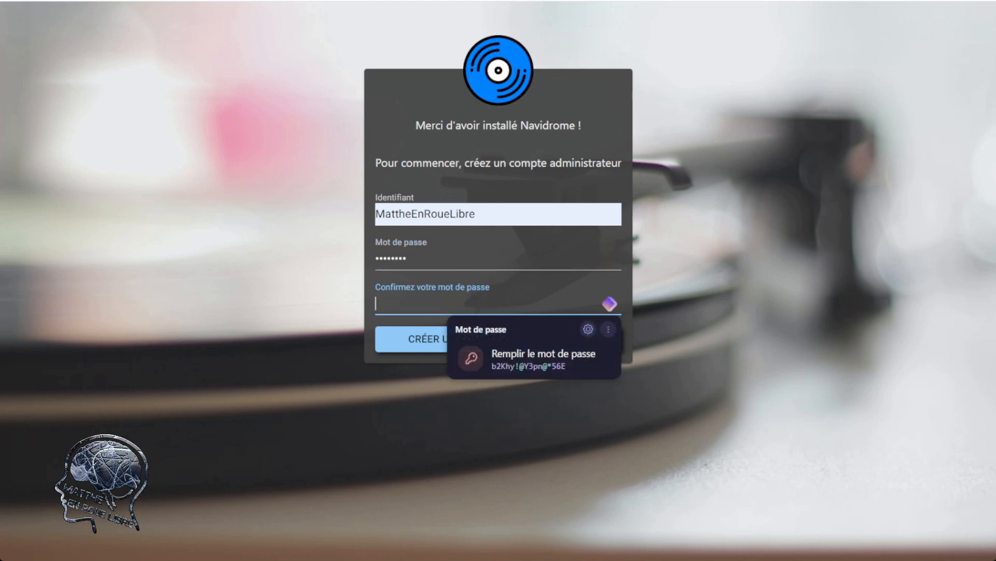
{"action": "type", "text": "•"}
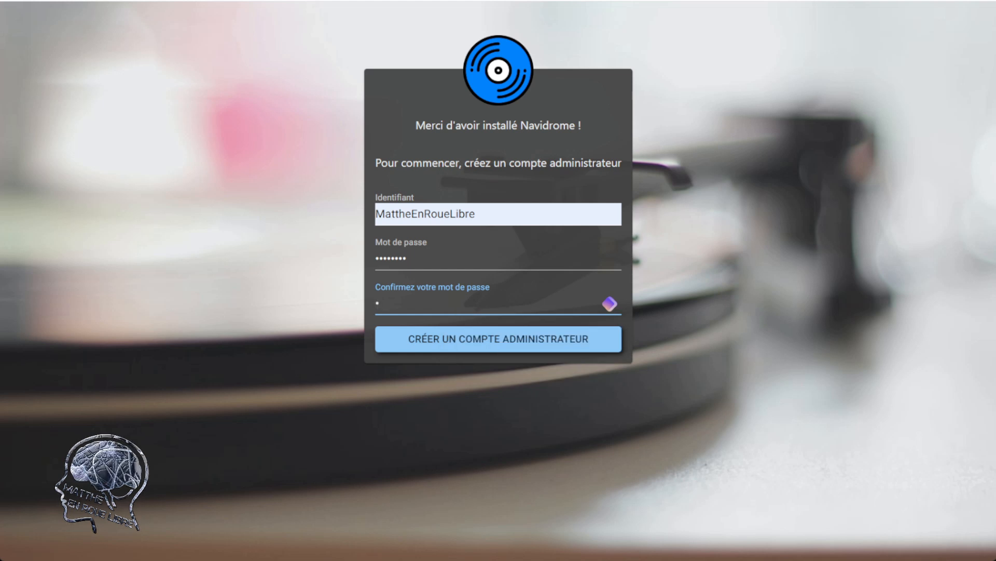
{"action": "type", "text": "••"}
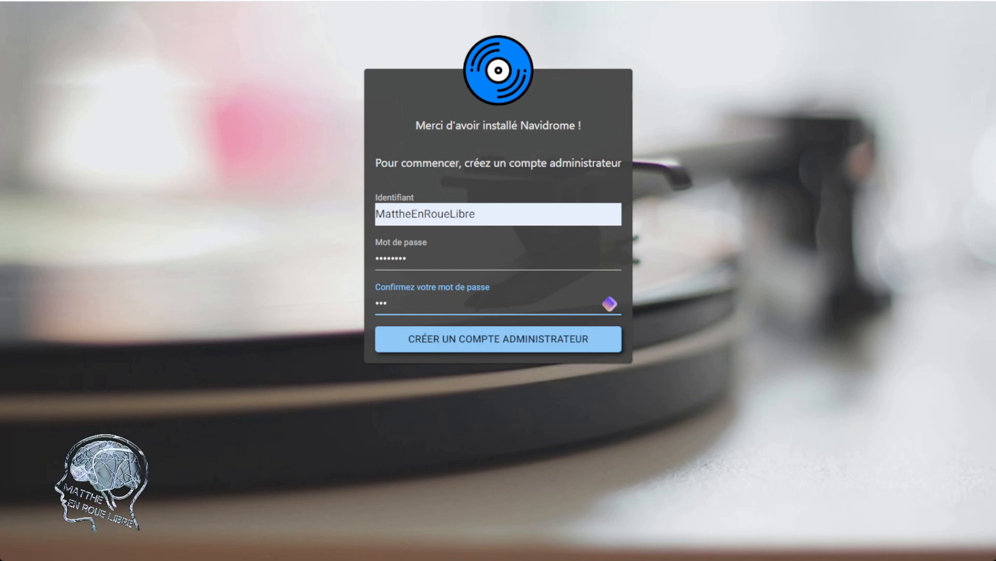
{"action": "type", "text": "••"}
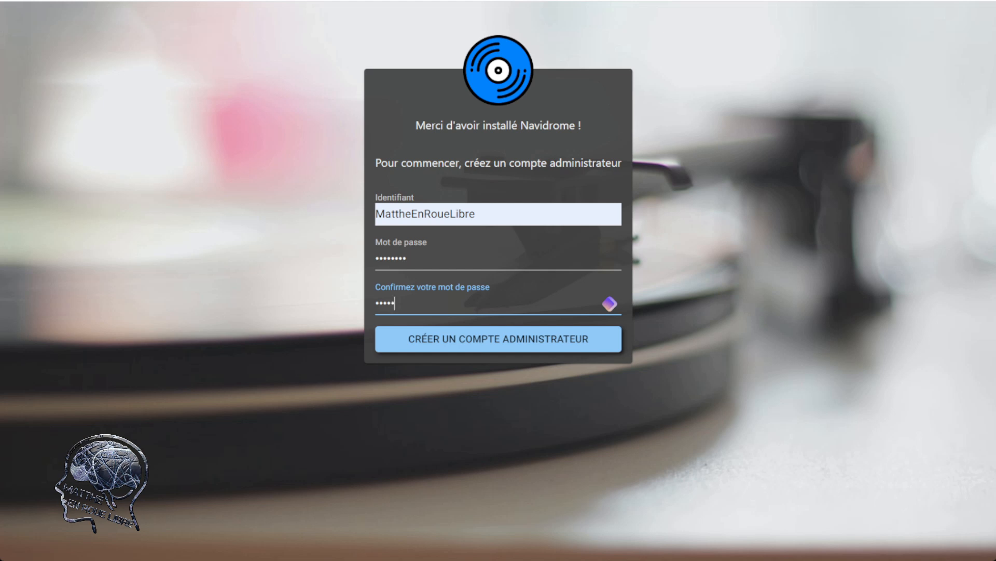
{"action": "type", "text": "•"}
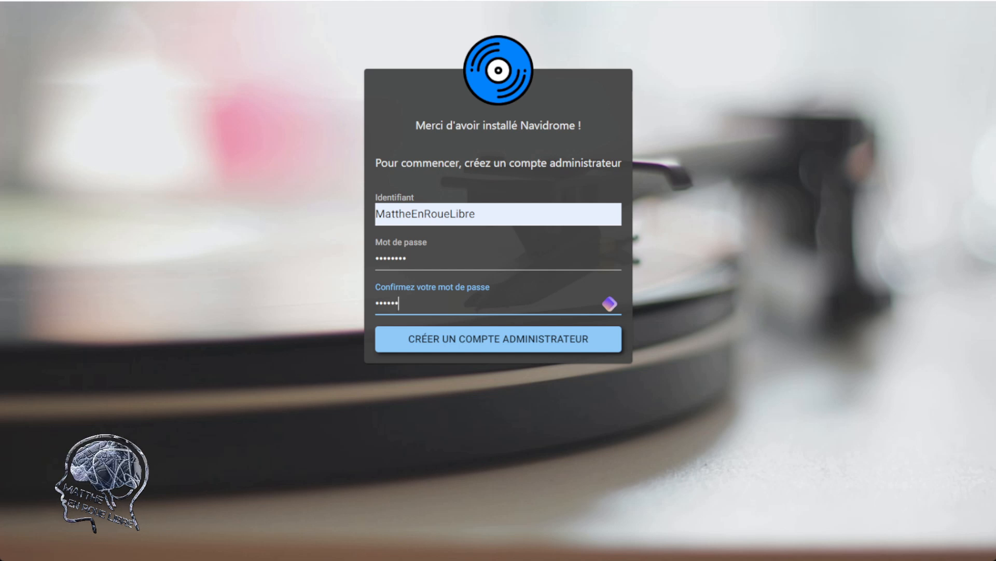
{"action": "type", "text": "•"}
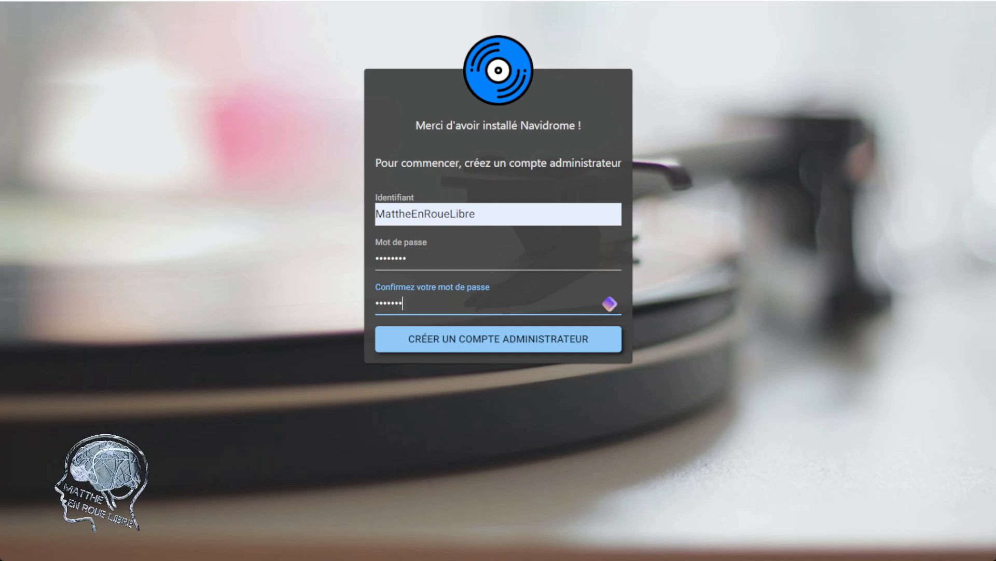
{"action": "type", "text": "1"}
{"action": "left_click", "coordinate": [447, 337]}
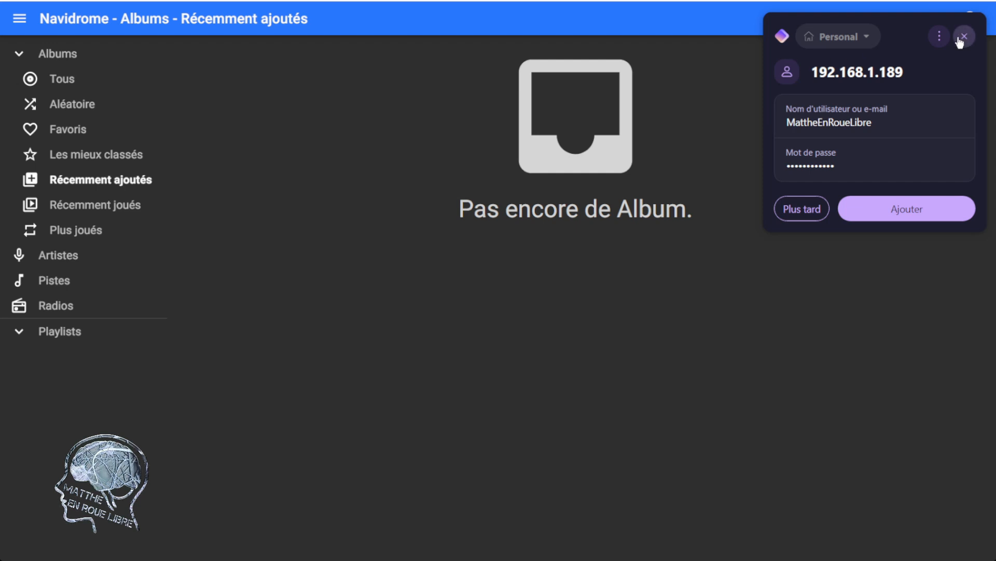
{"action": "left_click", "coordinate": [964, 37]}
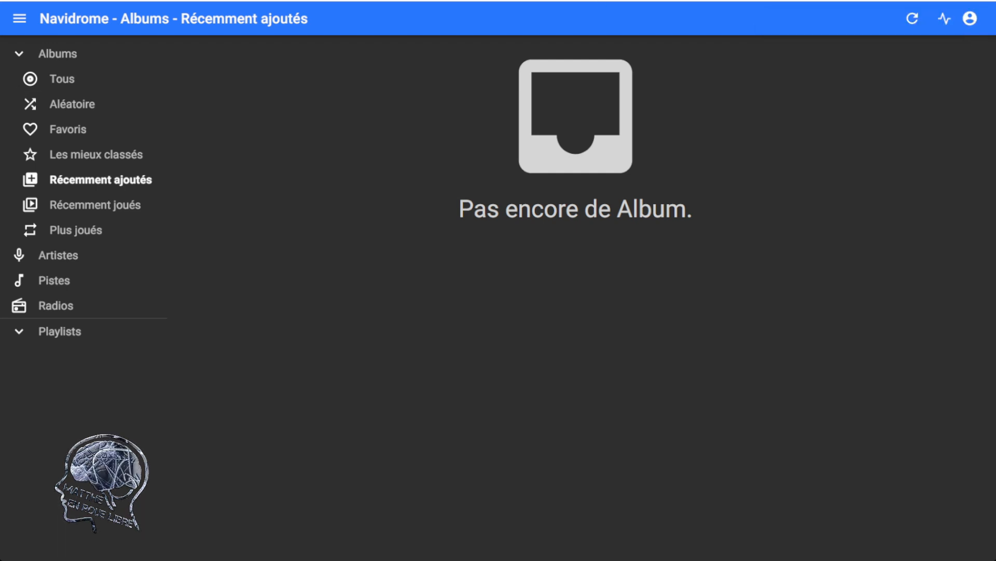
{"action": "left_click", "coordinate": [83, 308]}
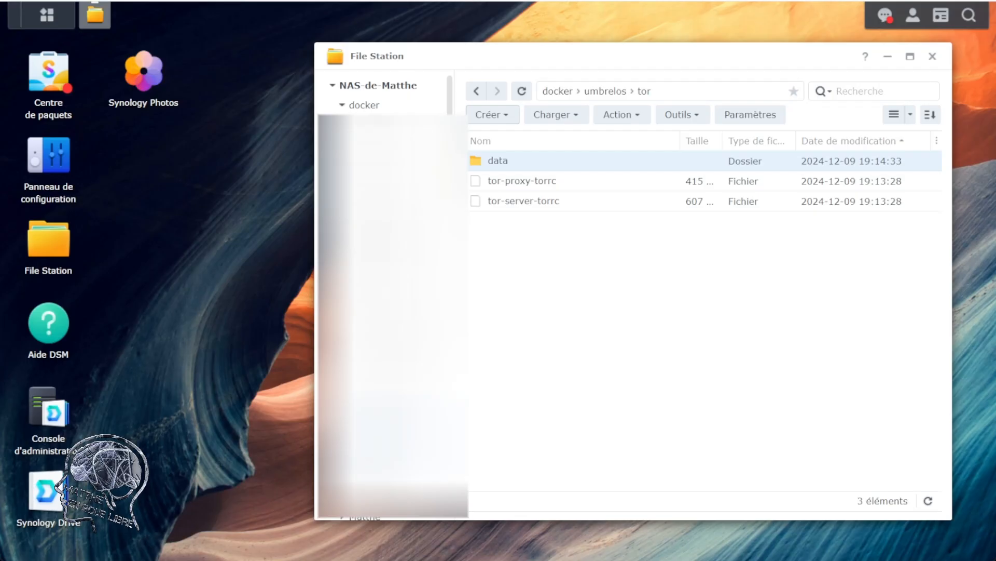
Step: Switch to File Station and upload music files to docker/umbrelos/data/storage/downloads/music with the Ignorer option
{"action": "left_click", "coordinate": [605, 91]}
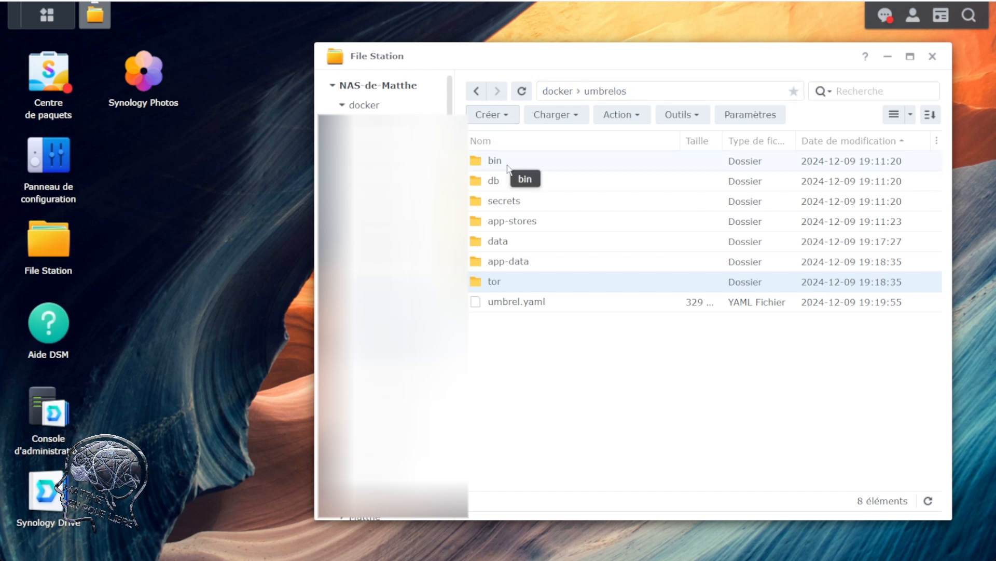
{"action": "double_click", "coordinate": [536, 241]}
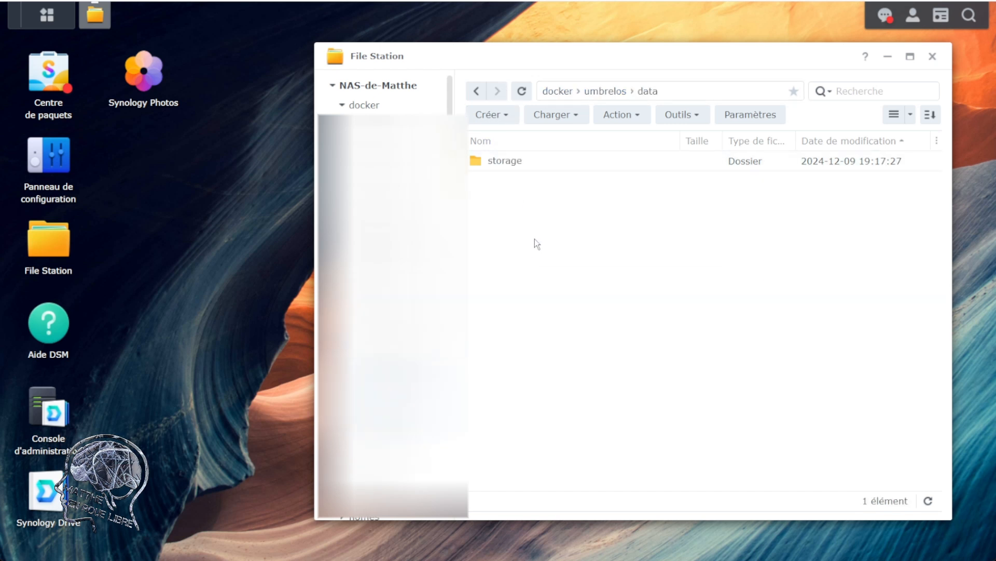
{"action": "left_click", "coordinate": [517, 163]}
{"action": "double_click", "coordinate": [517, 161]}
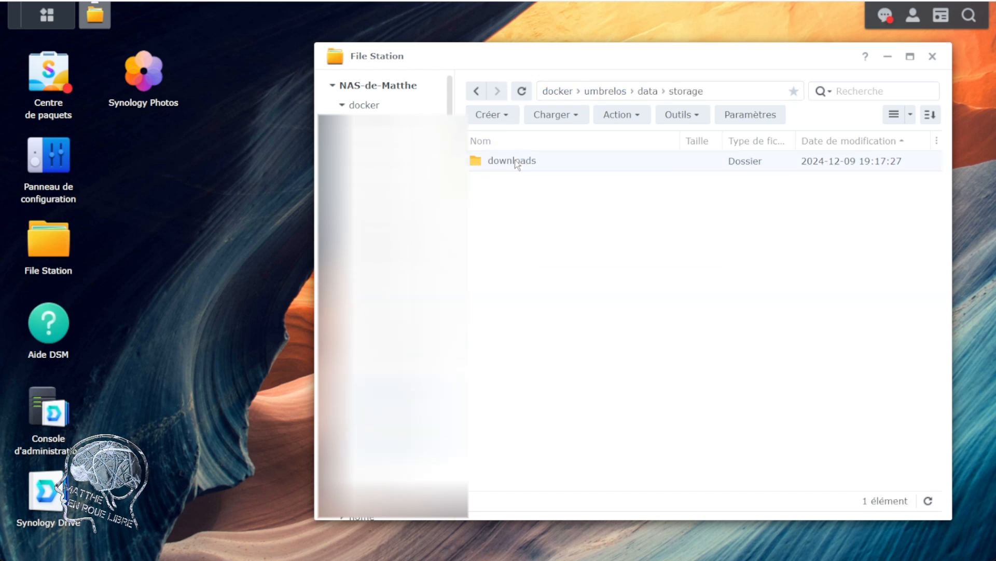
{"action": "double_click", "coordinate": [516, 162]}
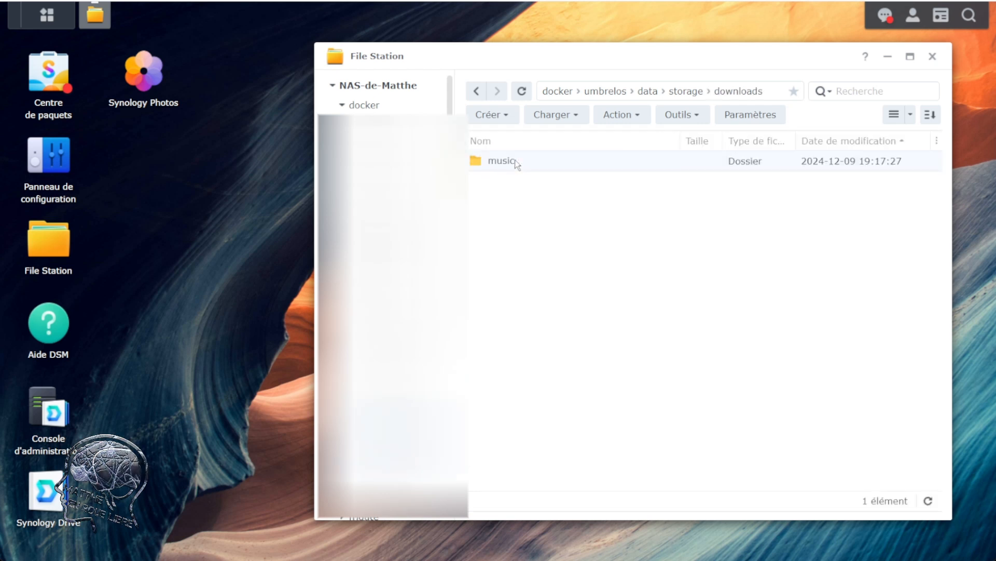
{"action": "double_click", "coordinate": [515, 159]}
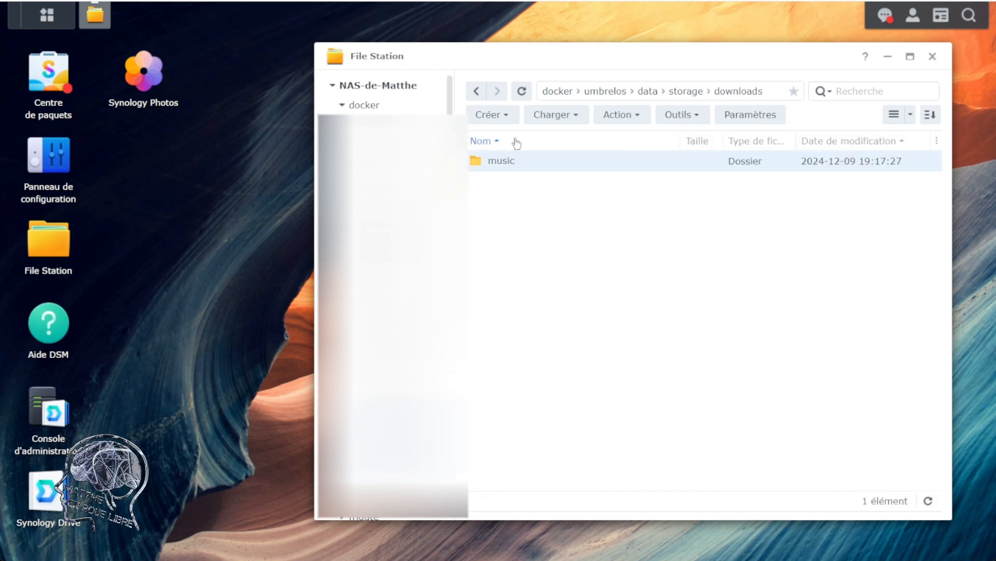
{"action": "left_click", "coordinate": [549, 116]}
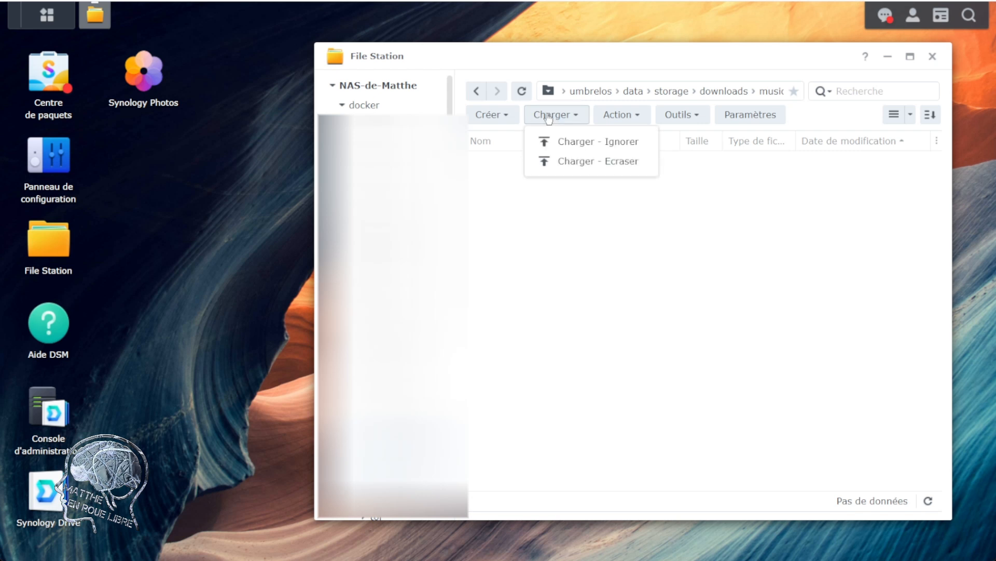
{"action": "left_click", "coordinate": [559, 138]}
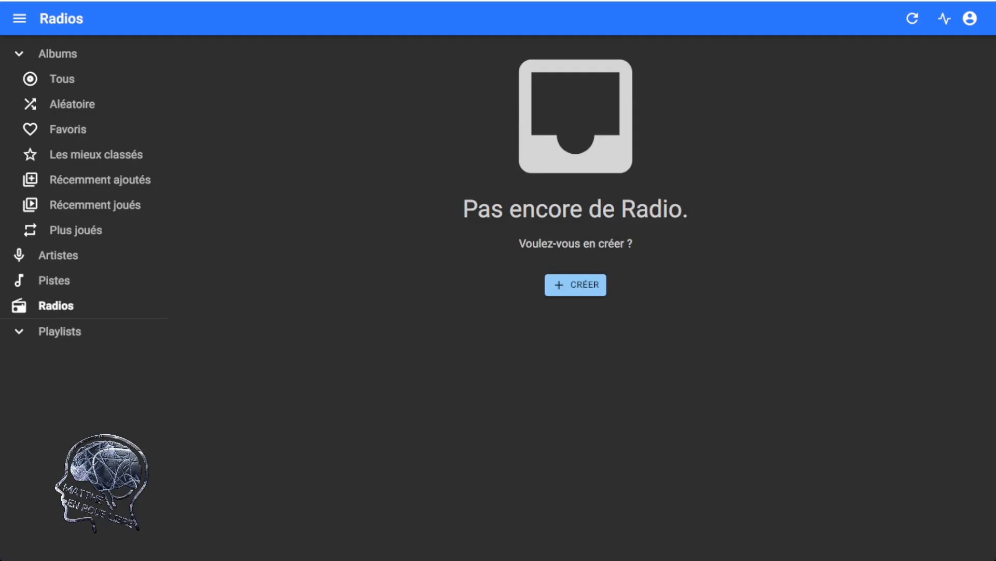
Step: Back in Navidrome, run a library scan from the server activity details and open the Pistes list
{"action": "left_click", "coordinate": [969, 19]}
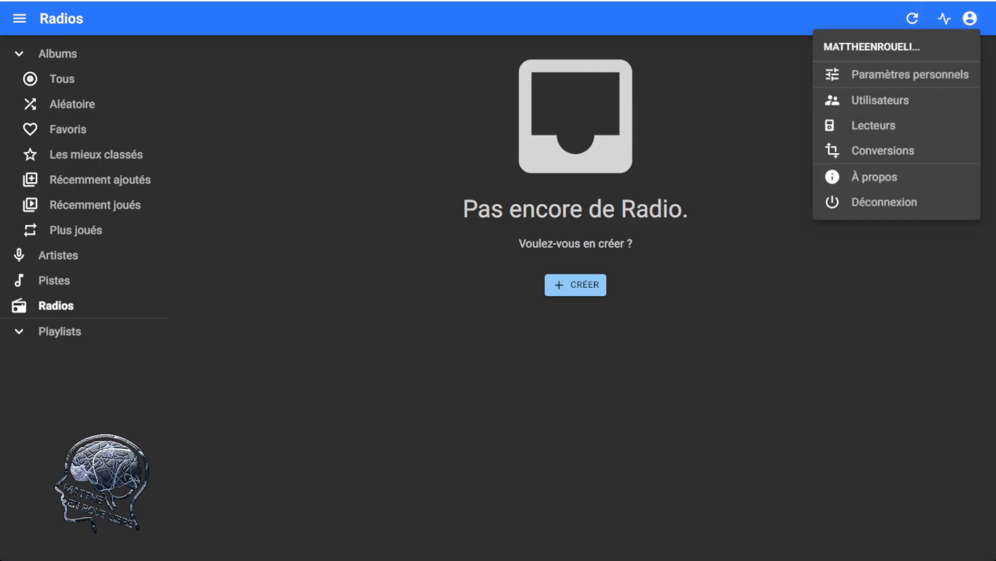
{"action": "left_click", "coordinate": [945, 19]}
{"action": "left_click", "coordinate": [945, 19]}
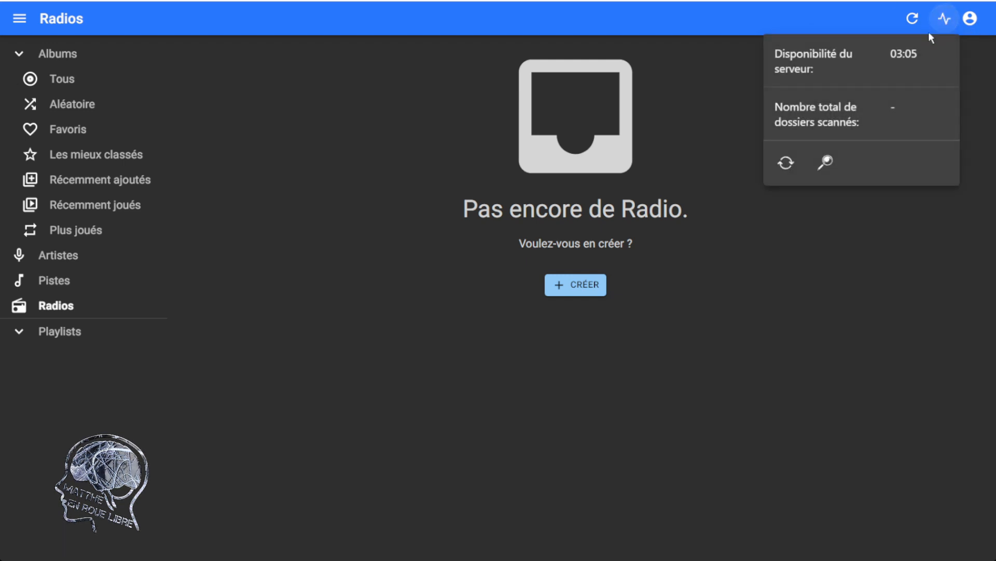
{"action": "left_click", "coordinate": [788, 163]}
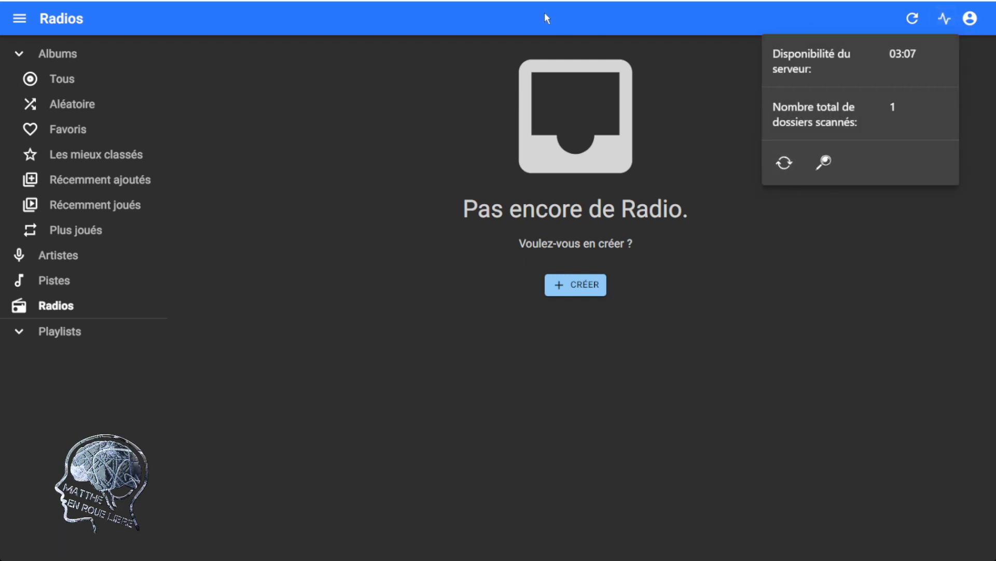
{"action": "left_click", "coordinate": [67, 284]}
{"action": "left_click", "coordinate": [64, 281]}
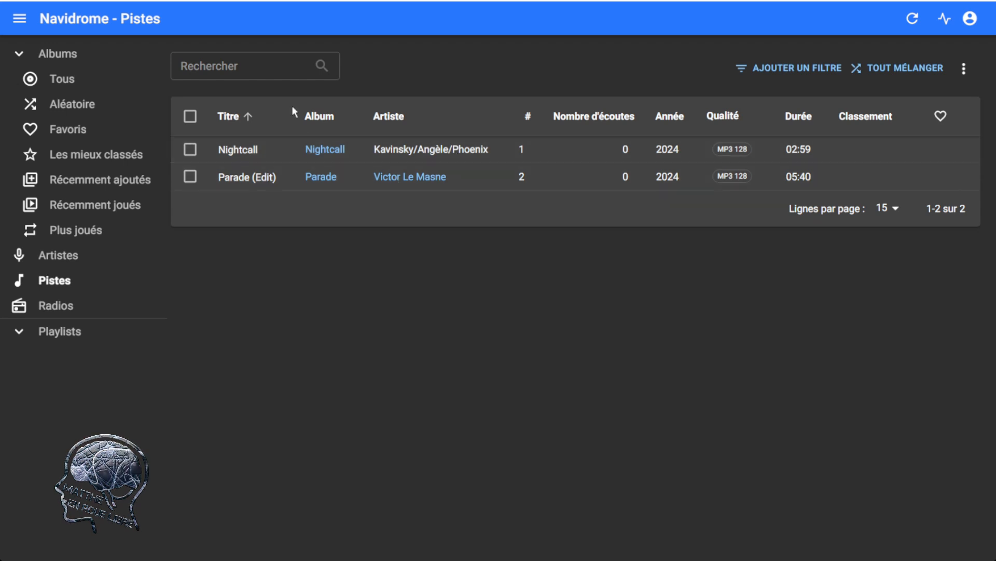
Step: Play the track Nightcall, open its album page and pause the playback
{"action": "left_click", "coordinate": [234, 150]}
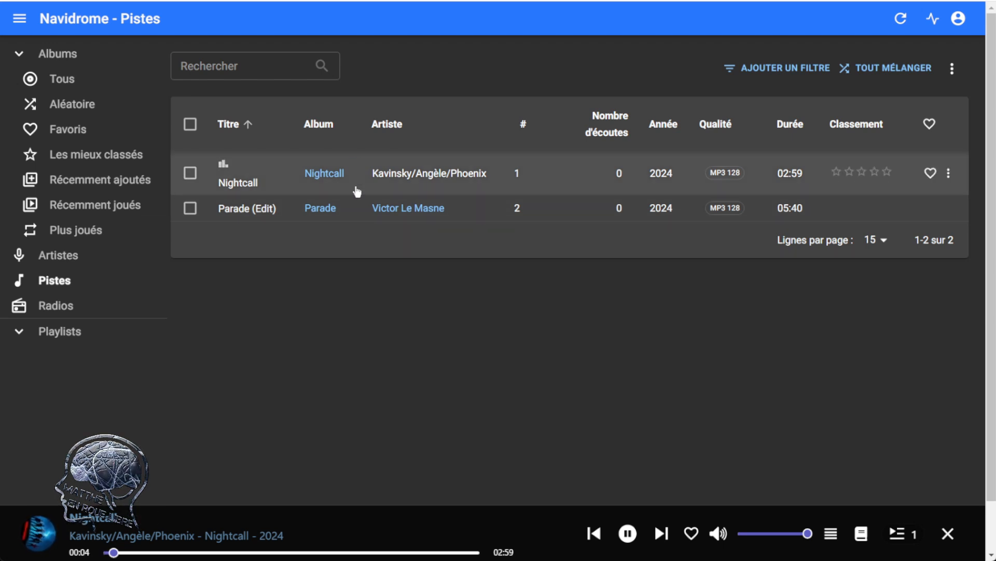
{"action": "left_click", "coordinate": [335, 179]}
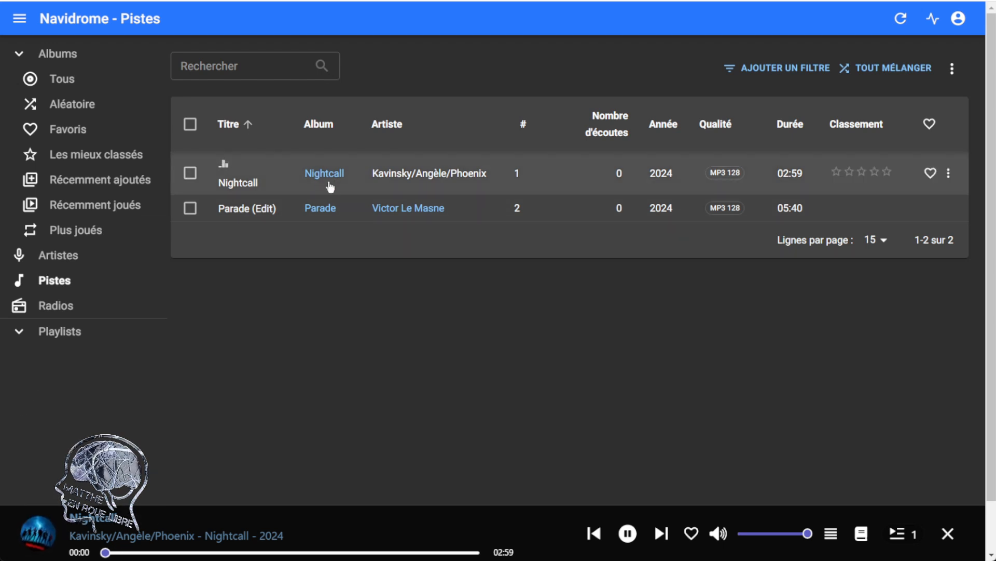
{"action": "left_click", "coordinate": [333, 180]}
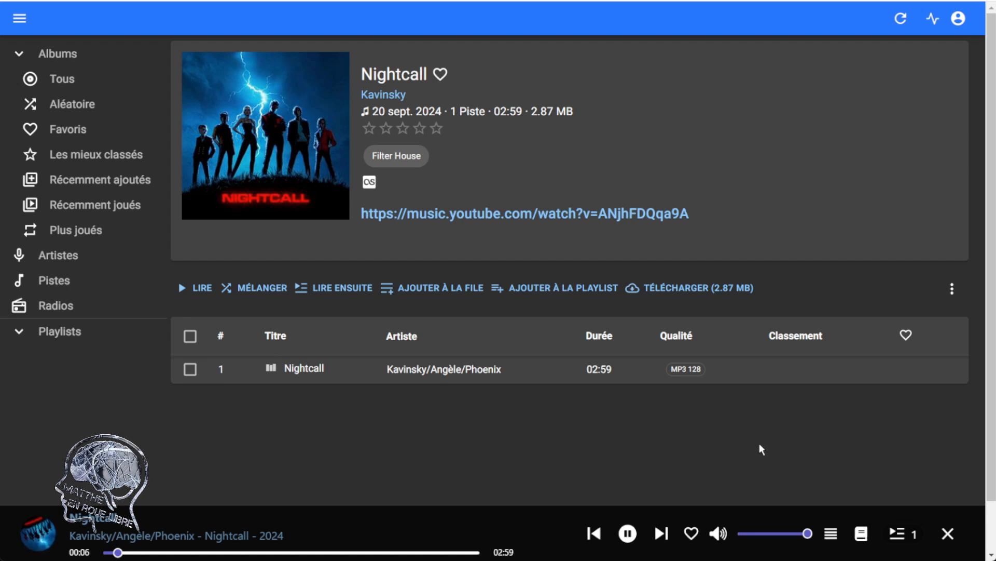
{"action": "left_click", "coordinate": [627, 534]}
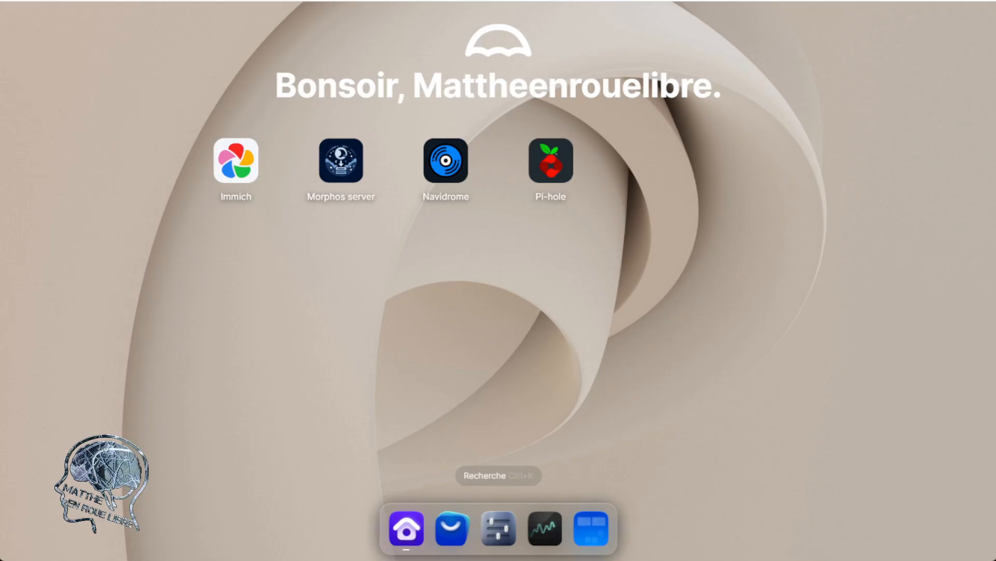
Step: Open Morphos server from the umbrelOS home screen and choose WhatsApp Image 2024-12-08 à 11.57.03_5861d606.jpg as the file to convert
{"action": "left_click", "coordinate": [347, 163]}
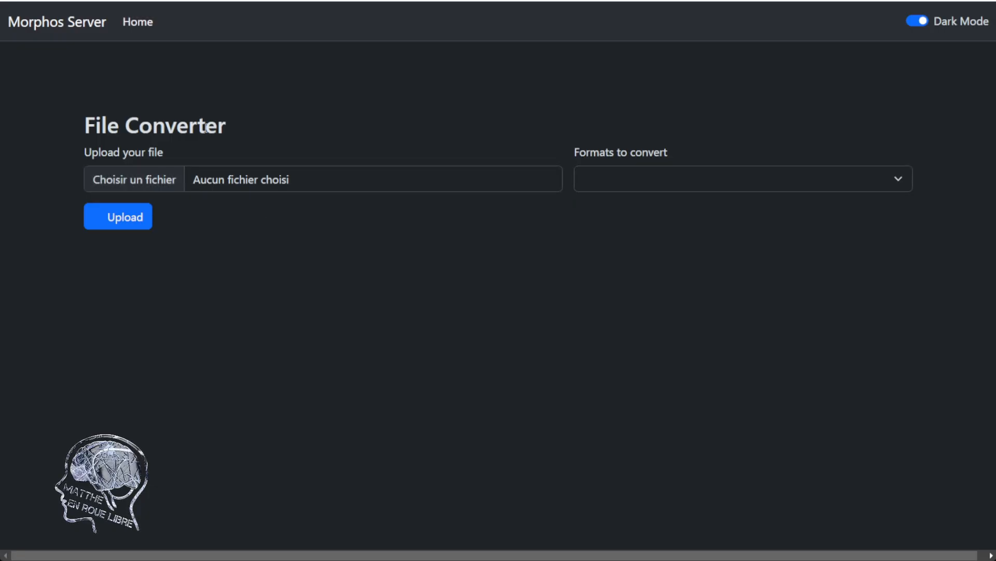
{"action": "left_click", "coordinate": [152, 177]}
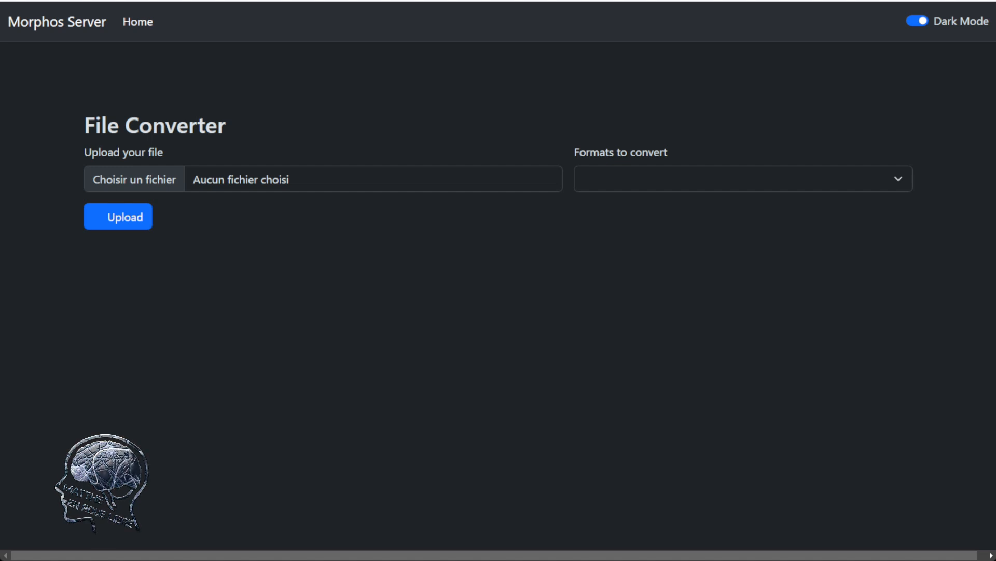
{"action": "double_click", "coordinate": [200, 54]}
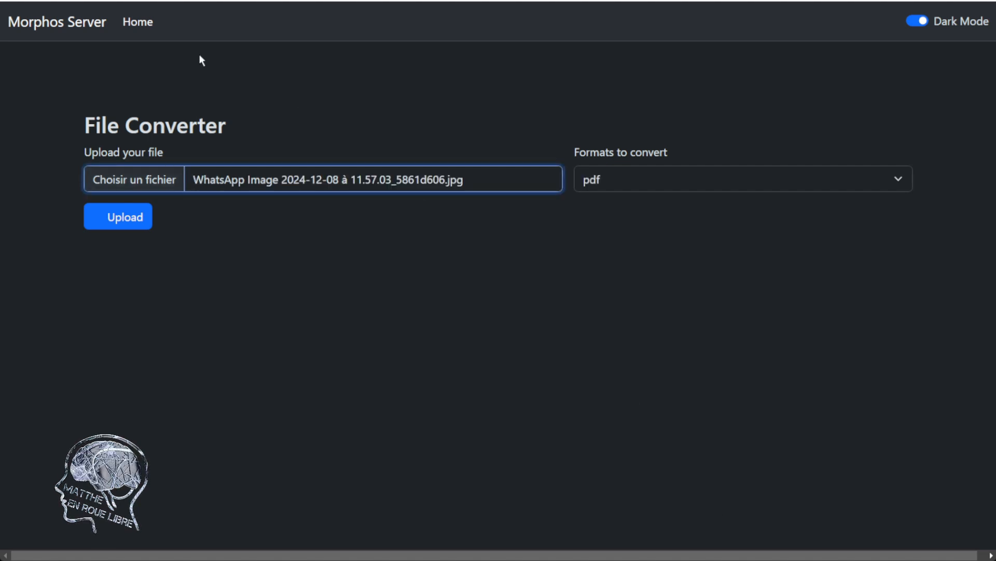
Step: Set the conversion format to png, upload the image for conversion and download the converted file
{"action": "left_click", "coordinate": [642, 179]}
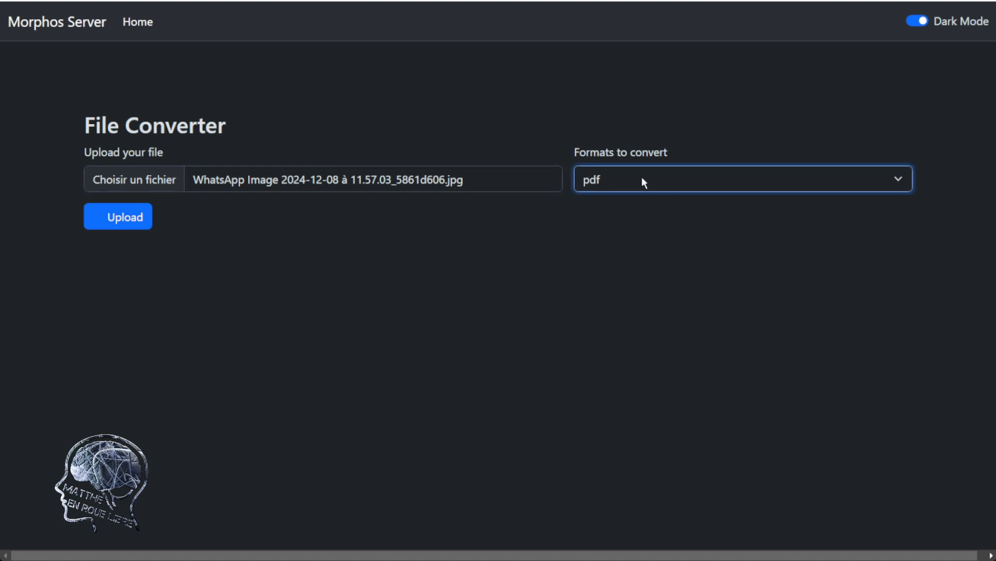
{"action": "left_click", "coordinate": [618, 294]}
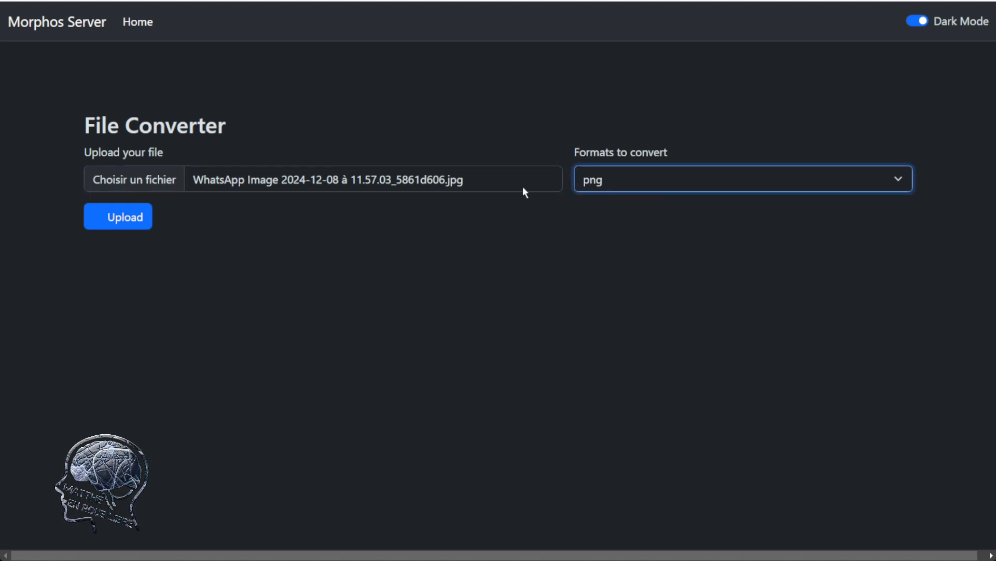
{"action": "left_click", "coordinate": [146, 222]}
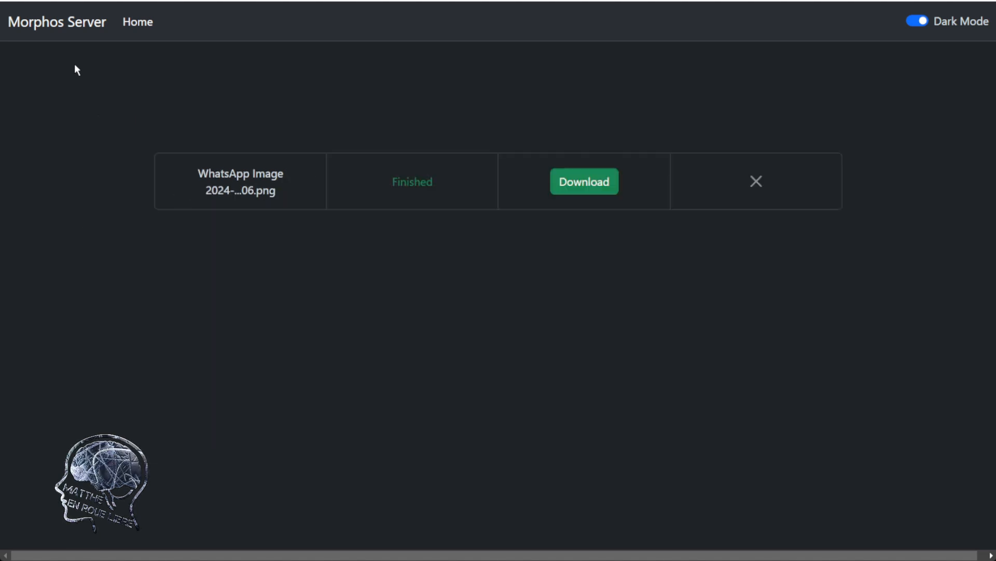
{"action": "left_click", "coordinate": [584, 186]}
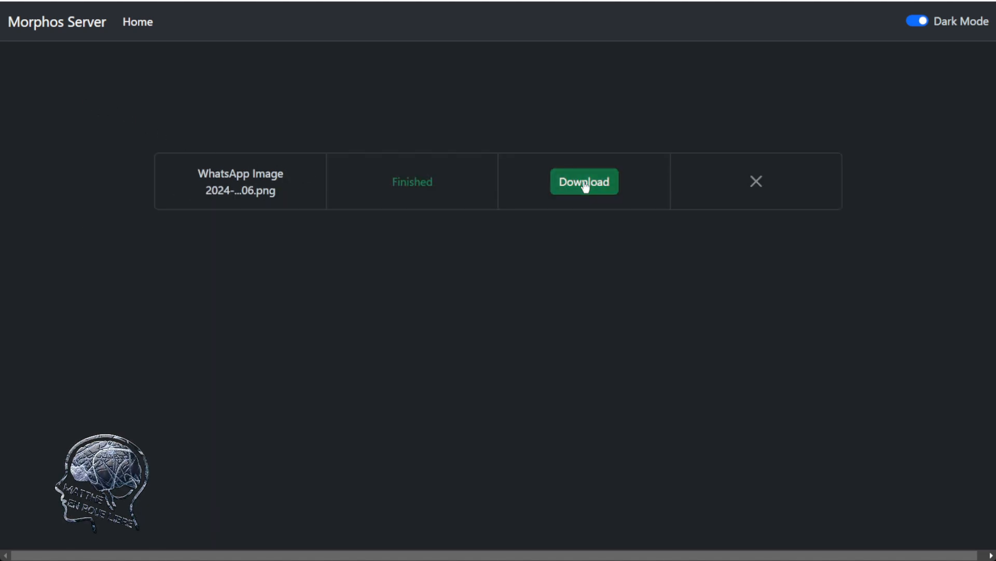